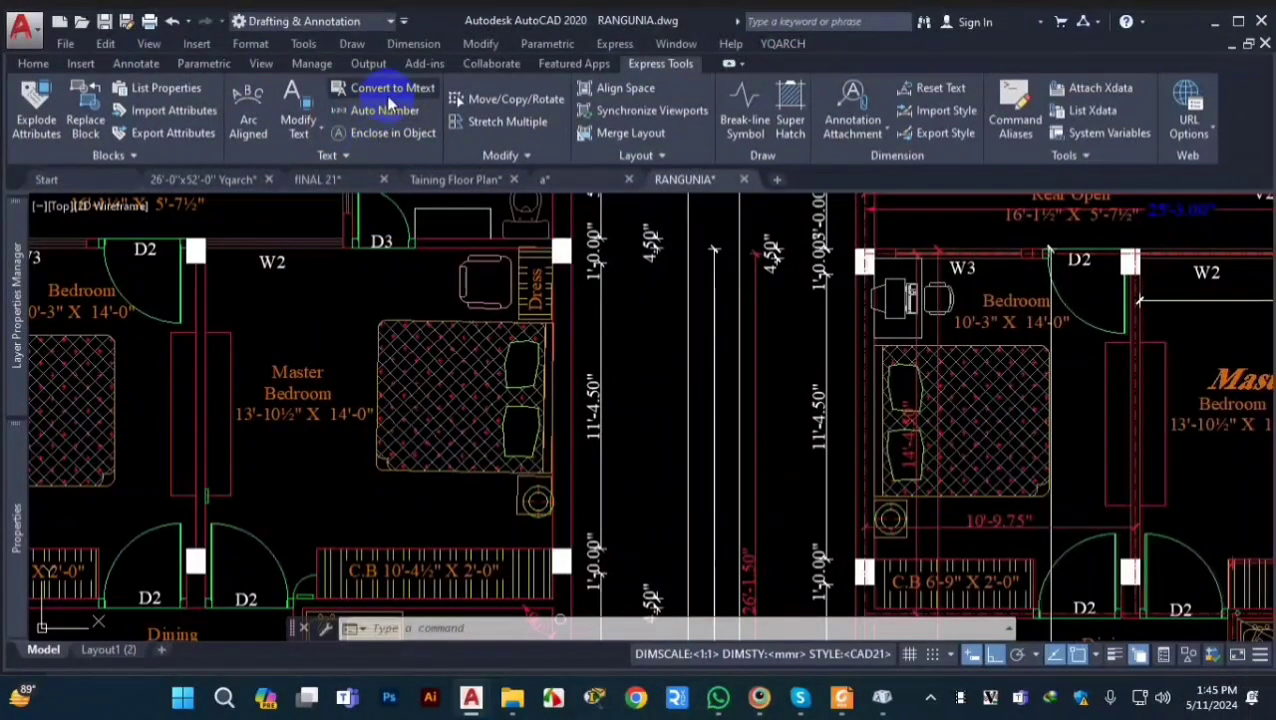
Step: Combine the "Master", "Bedroom" and "13'-10½" X 14'-0"" text lines of the first floor plan into one Mtext object
click(390, 92)
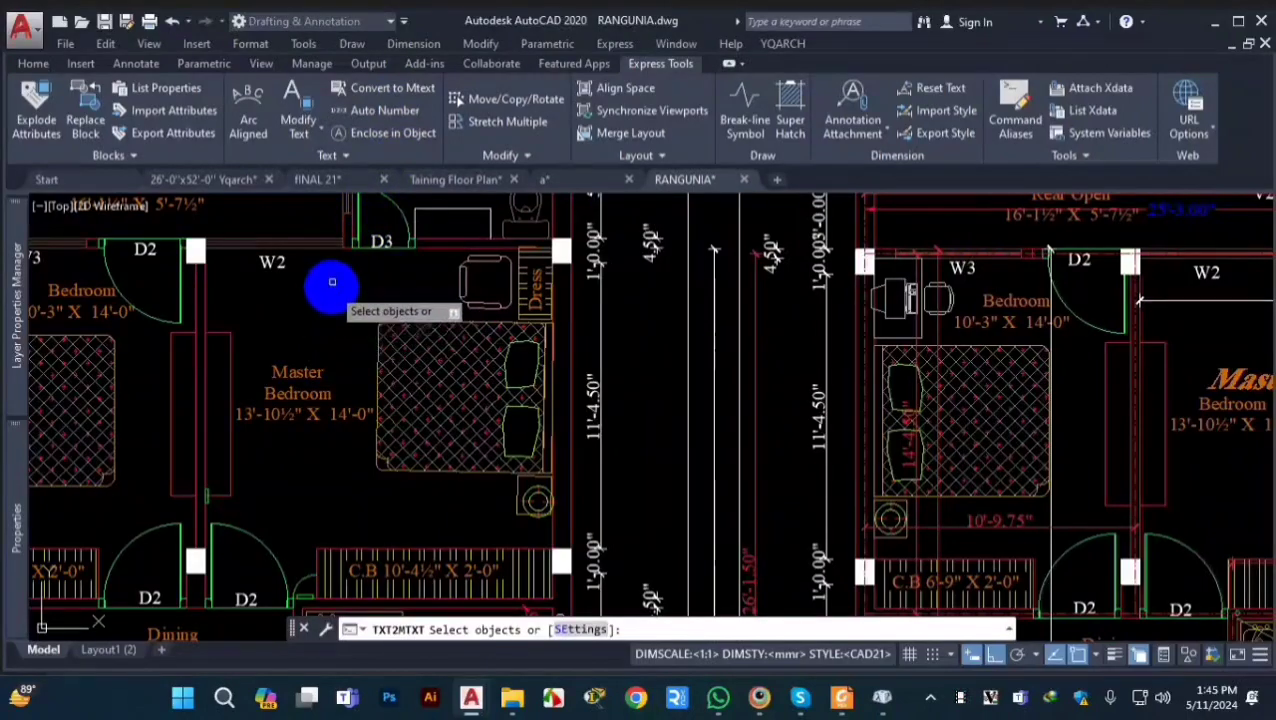
scroll(335, 285, down, 2)
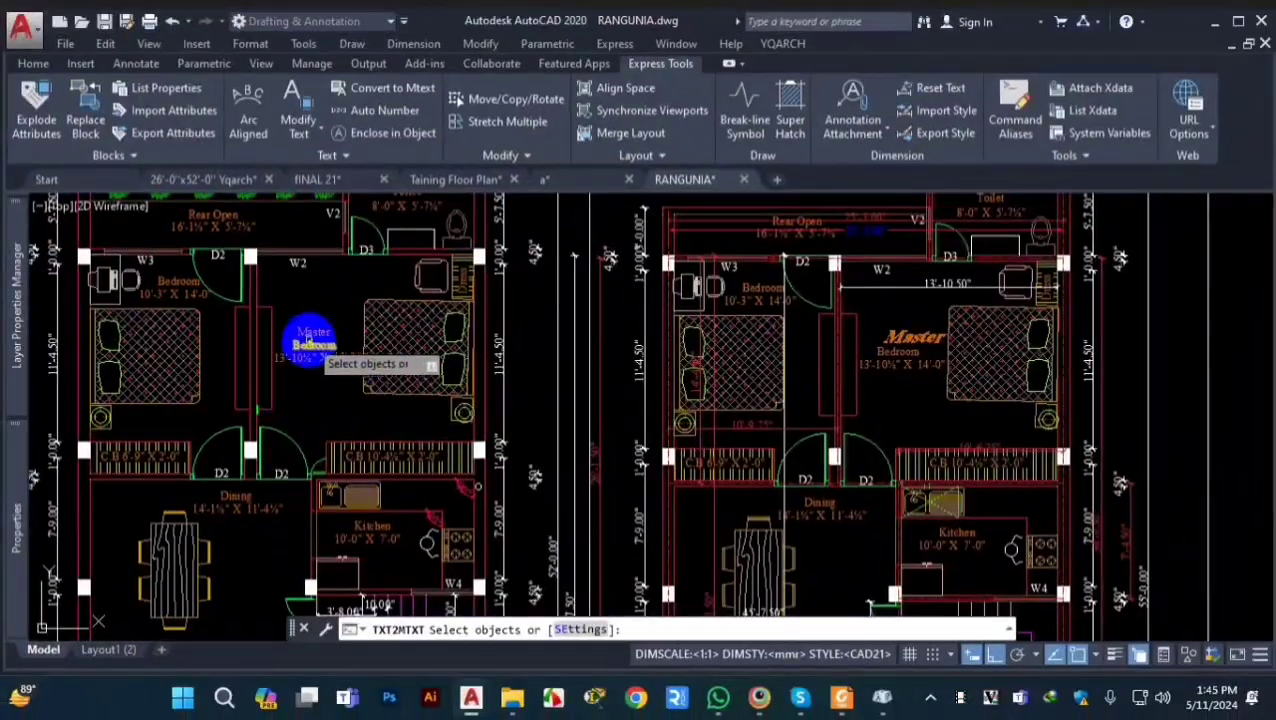
scroll(313, 340, up, 4)
click(310, 356)
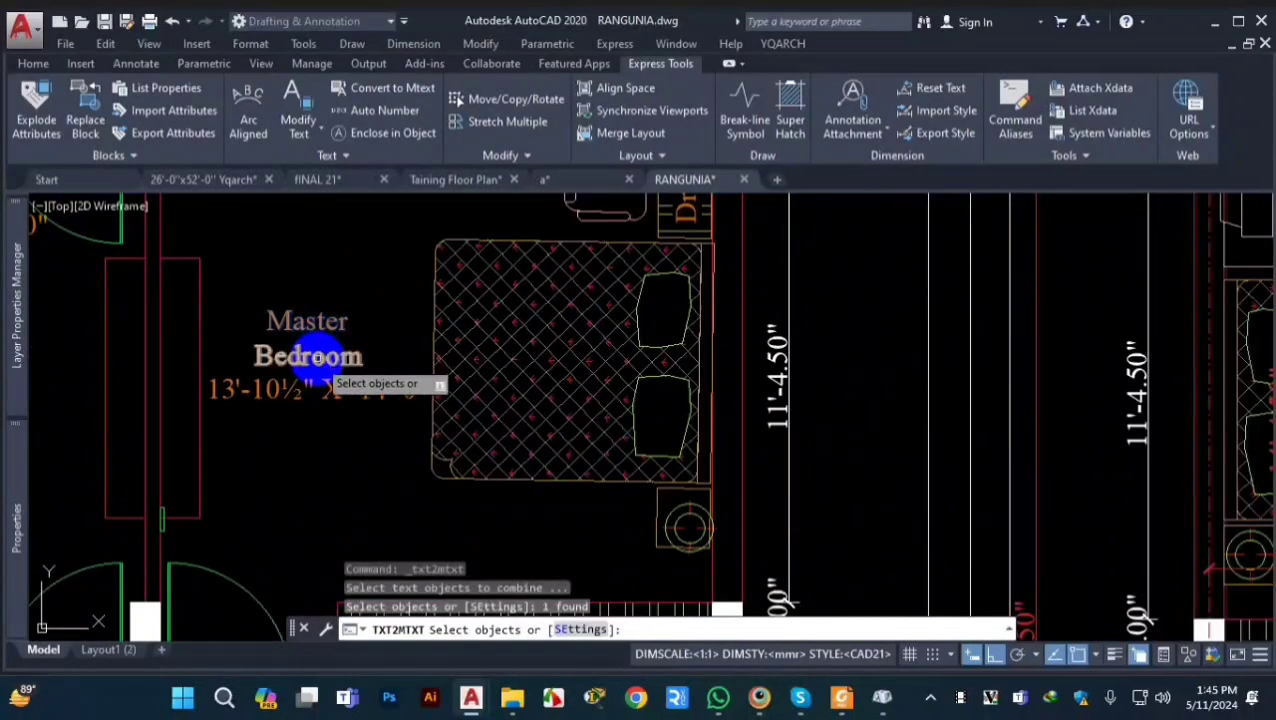
click(313, 387)
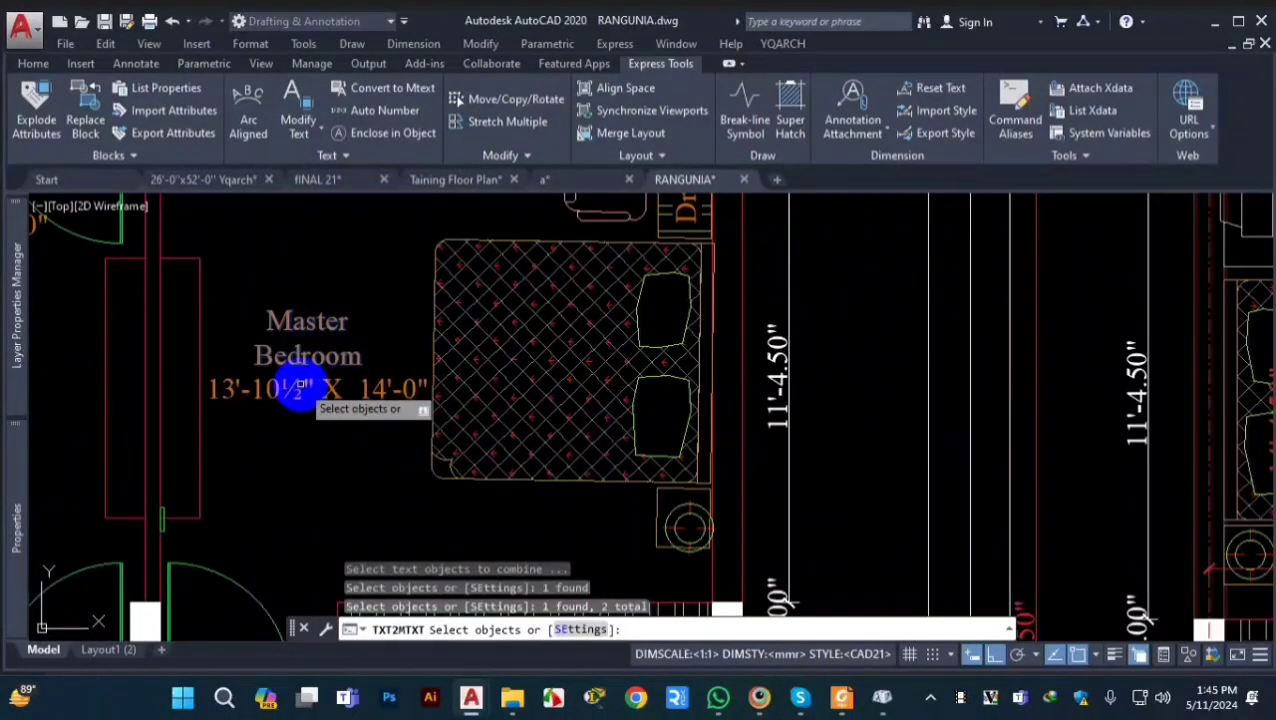
click(310, 390)
click(278, 400)
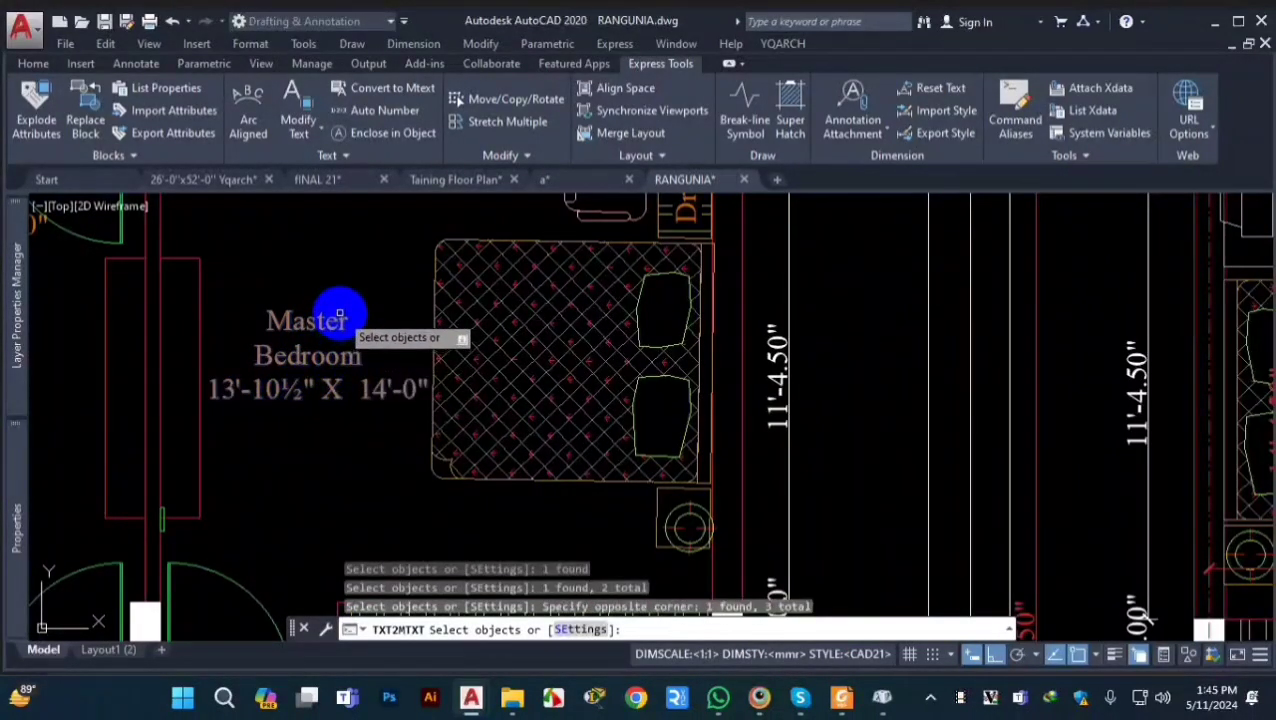
key(Return)
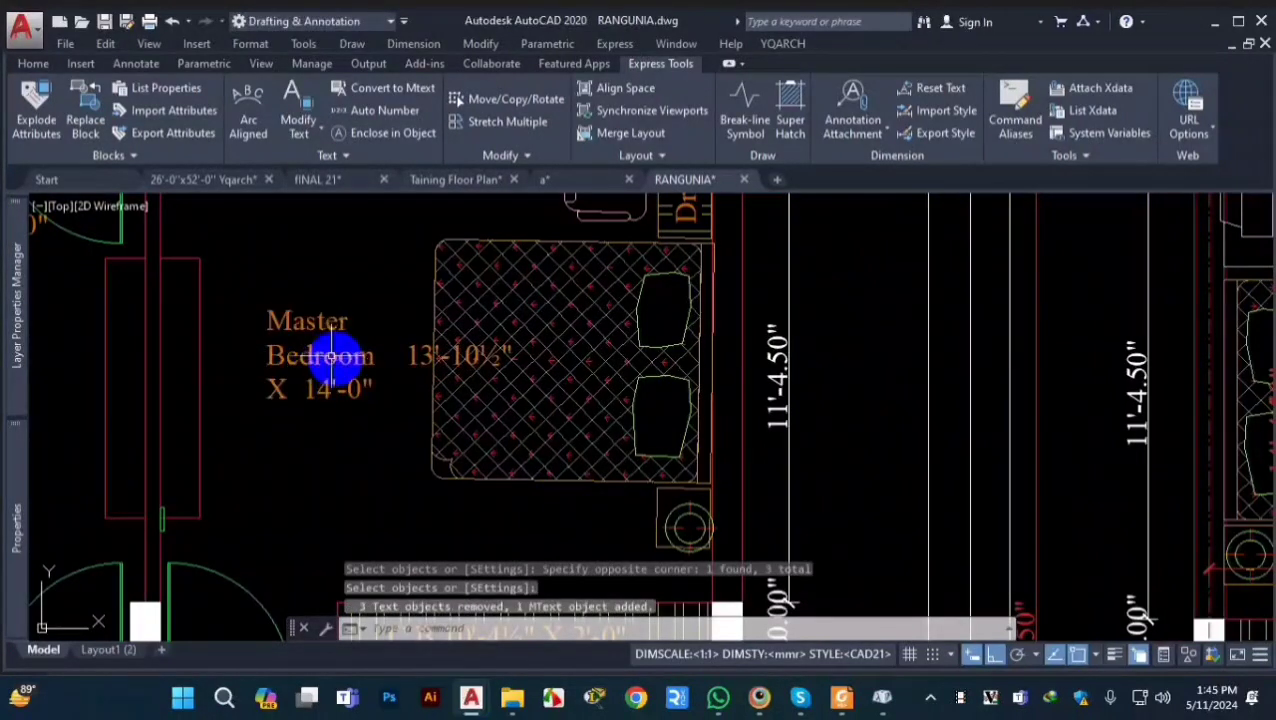
Step: Open the combined Master Bedroom label for editing, select all of its text and close the editor
double_click(320, 320)
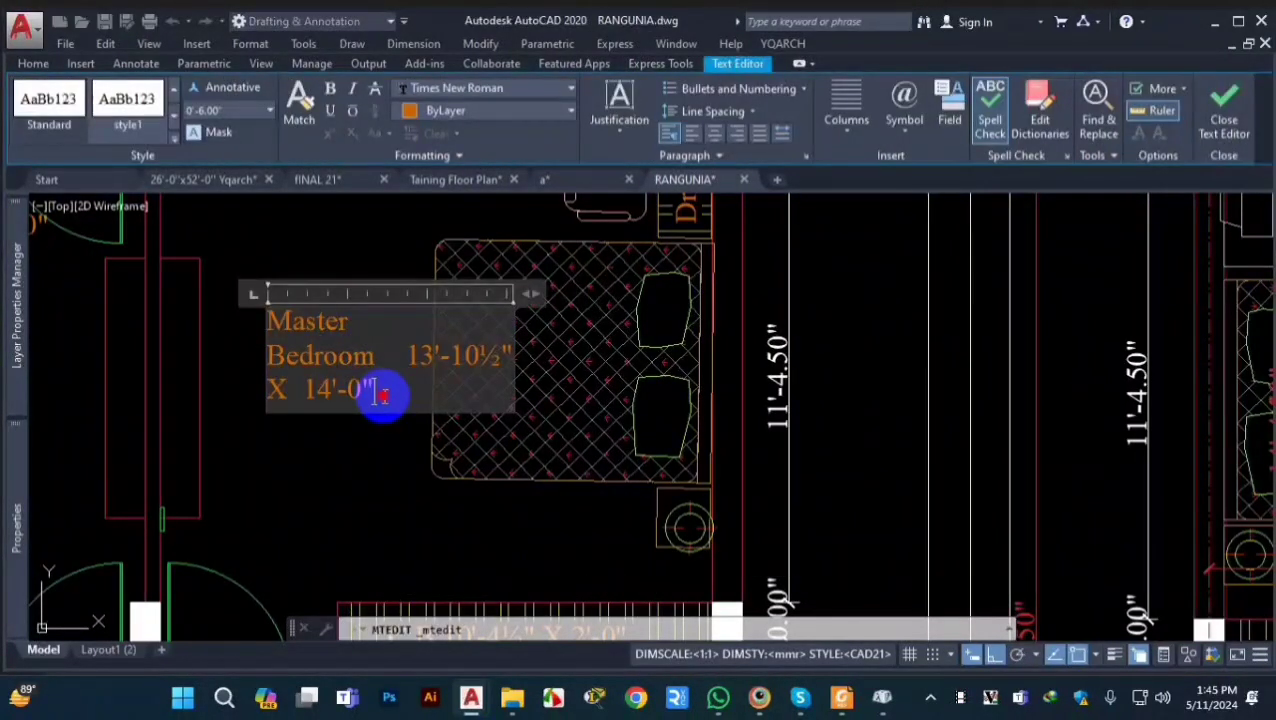
drag(383, 395, 248, 316)
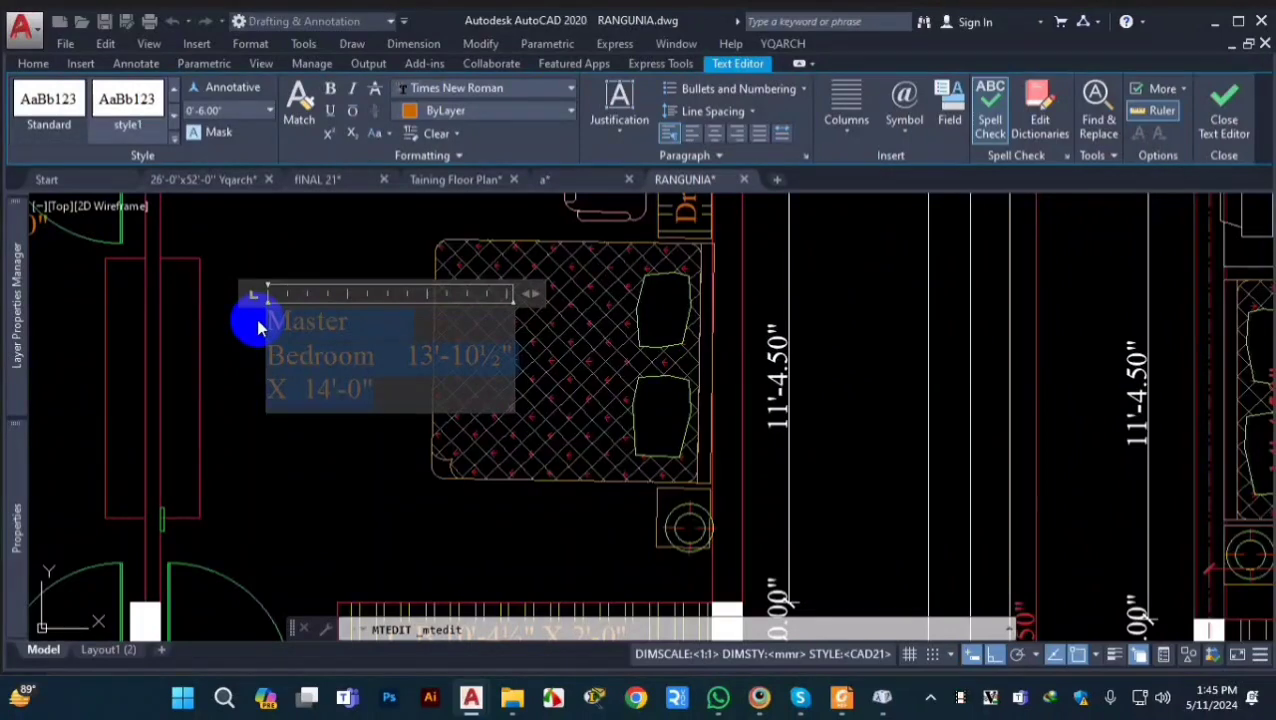
click(262, 340)
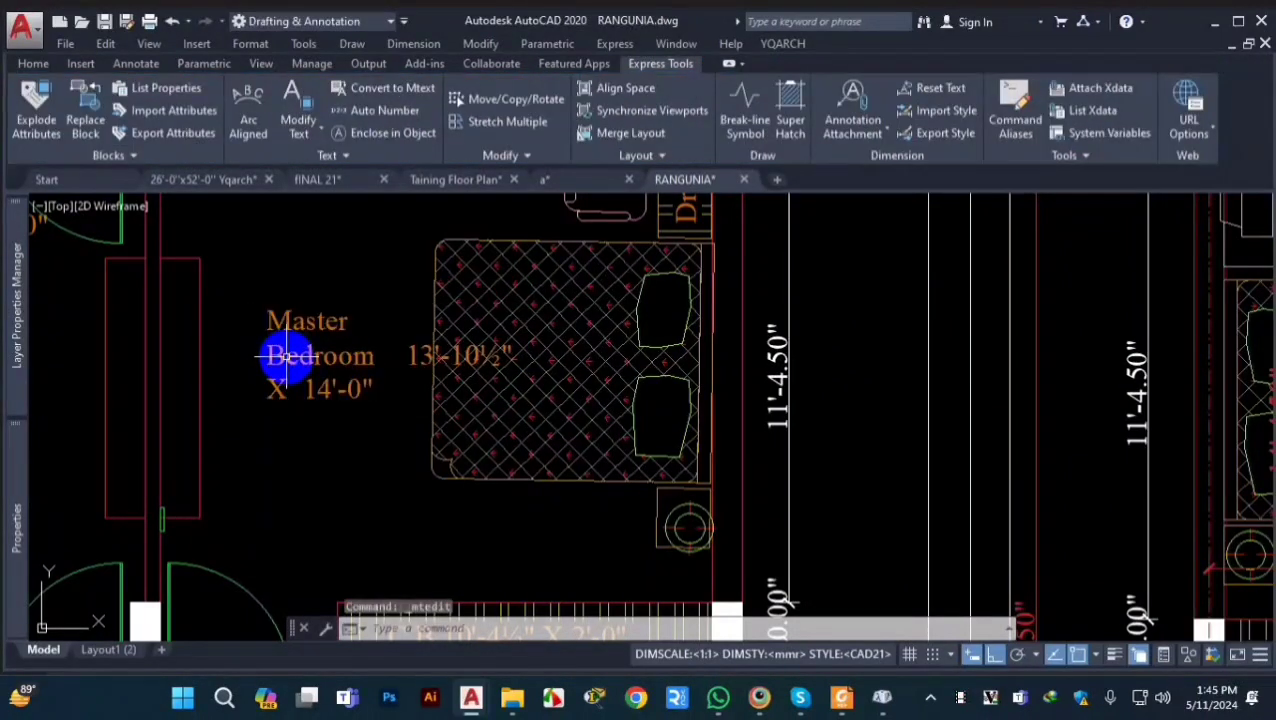
Step: Undo the text edit and the conversion of the Master Bedroom label to Mtext
key(ctrl+z)
key(Escape)
key(ctrl+z)
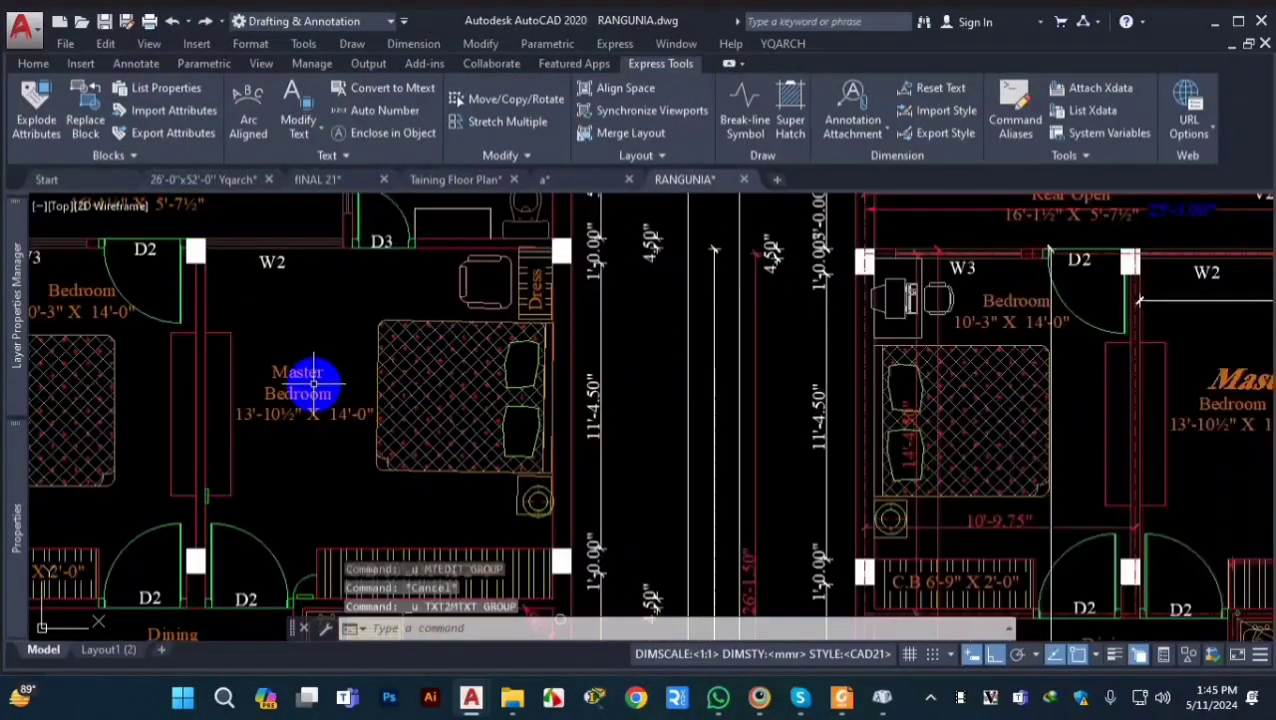
Step: Select the Master Bedroom label's lines one by one to check whether they are separate texts, and clear the selection
click(290, 374)
click(290, 394)
click(299, 414)
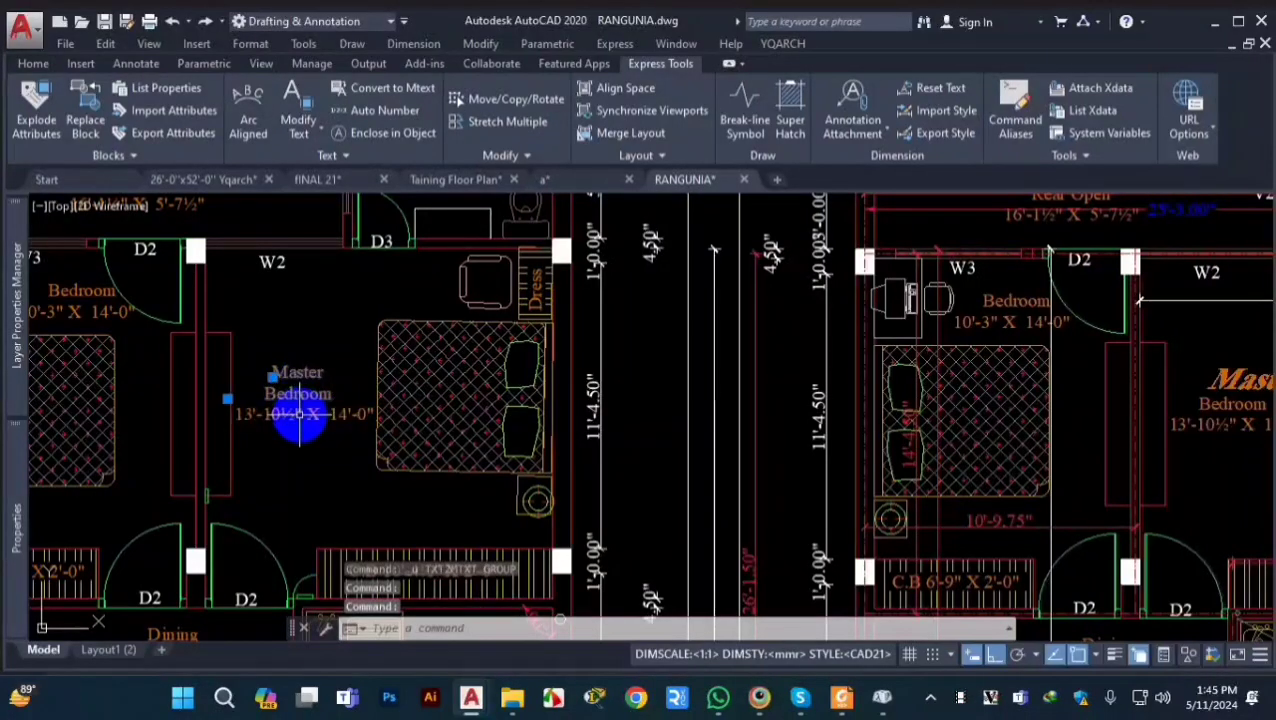
key(Escape)
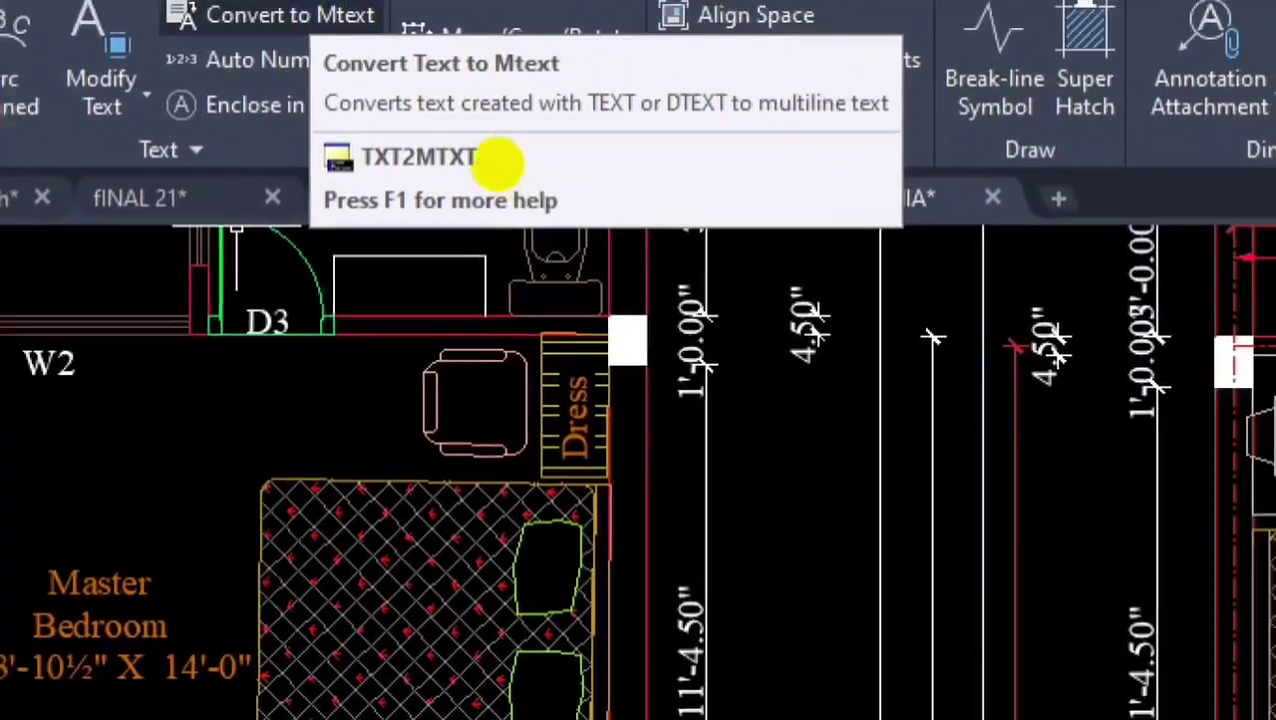
drag(389, 195, 492, 187)
mouse_move(433, 142)
mouse_down()
mouse_move(413, 171)
mouse_move(490, 165)
mouse_move(427, 140)
mouse_up()
key(Escape)
key(Escape)
key(Escape)
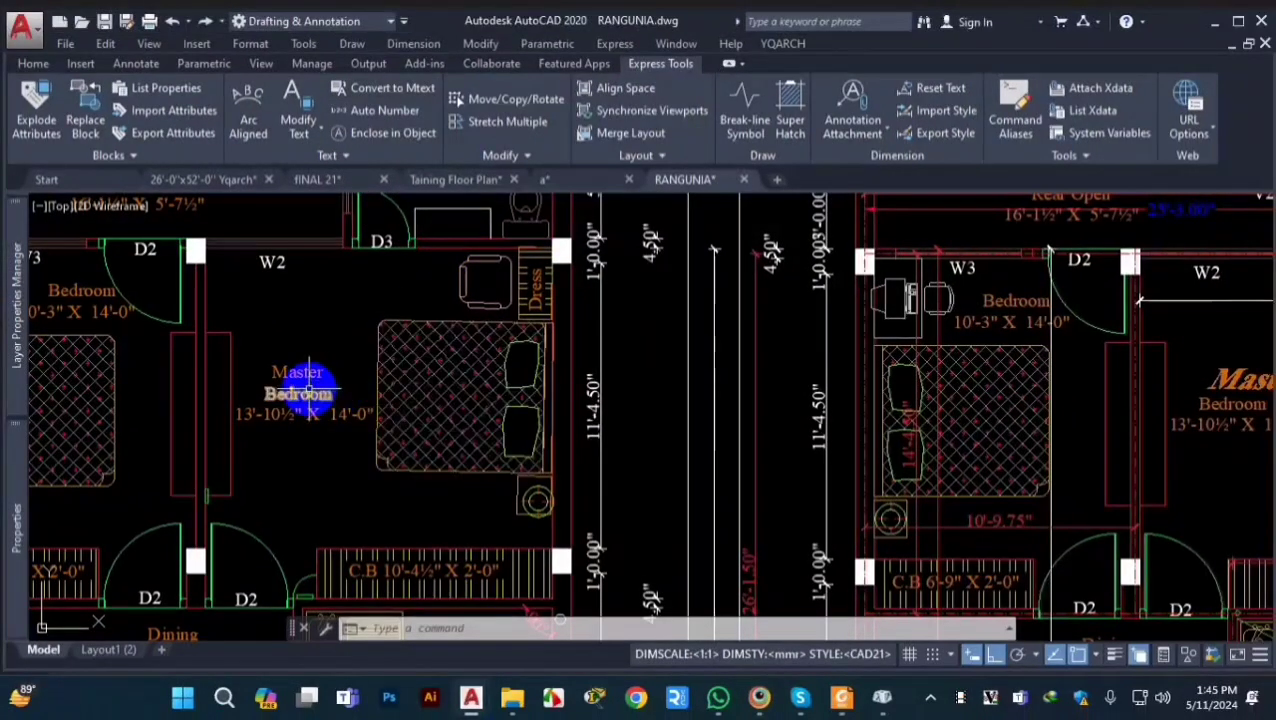
Step: Combine the Master Bedroom label lines and the neighbouring Bedroom label lines into one Mtext object with TXT2MTXT
text(T)
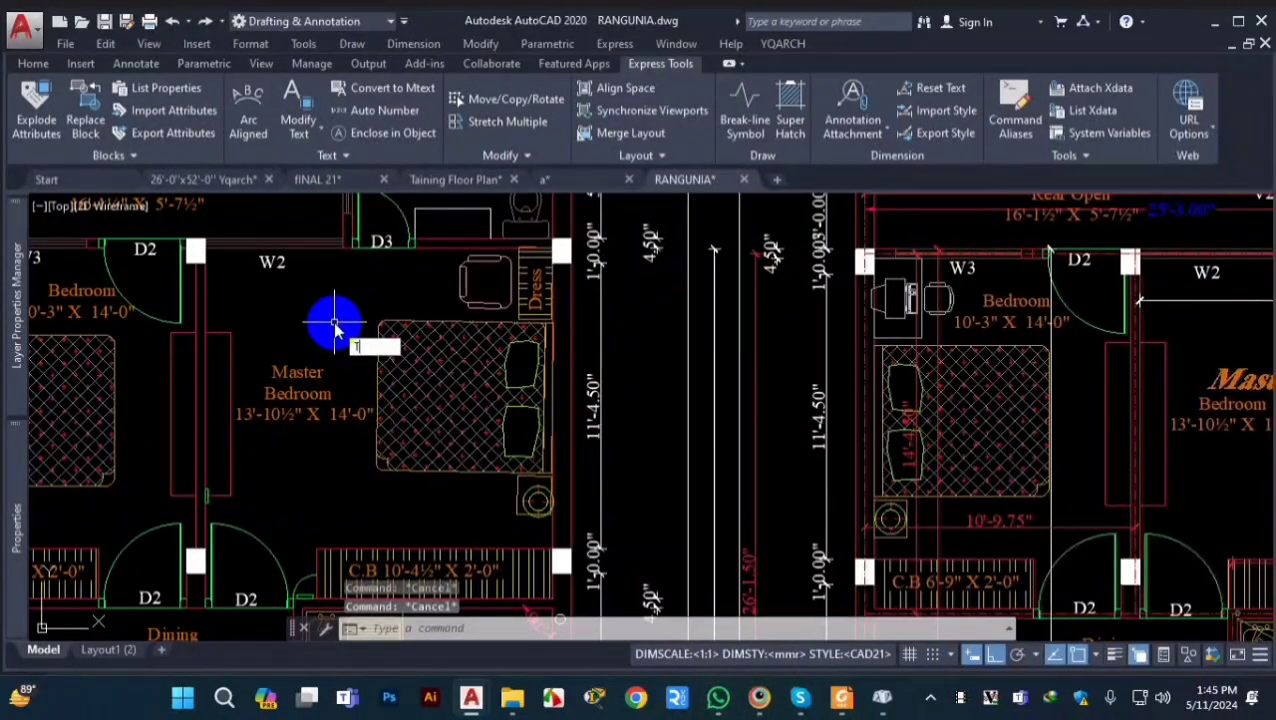
text(2MT)
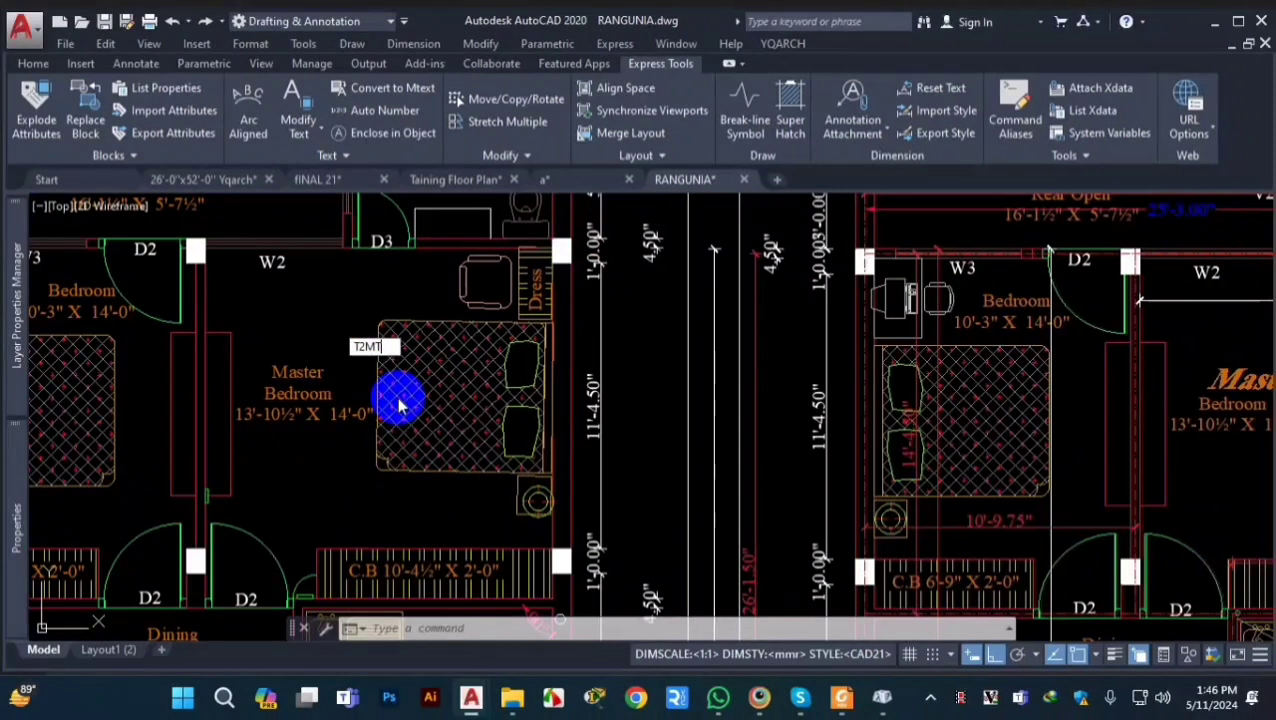
key(Escape)
key(Return)
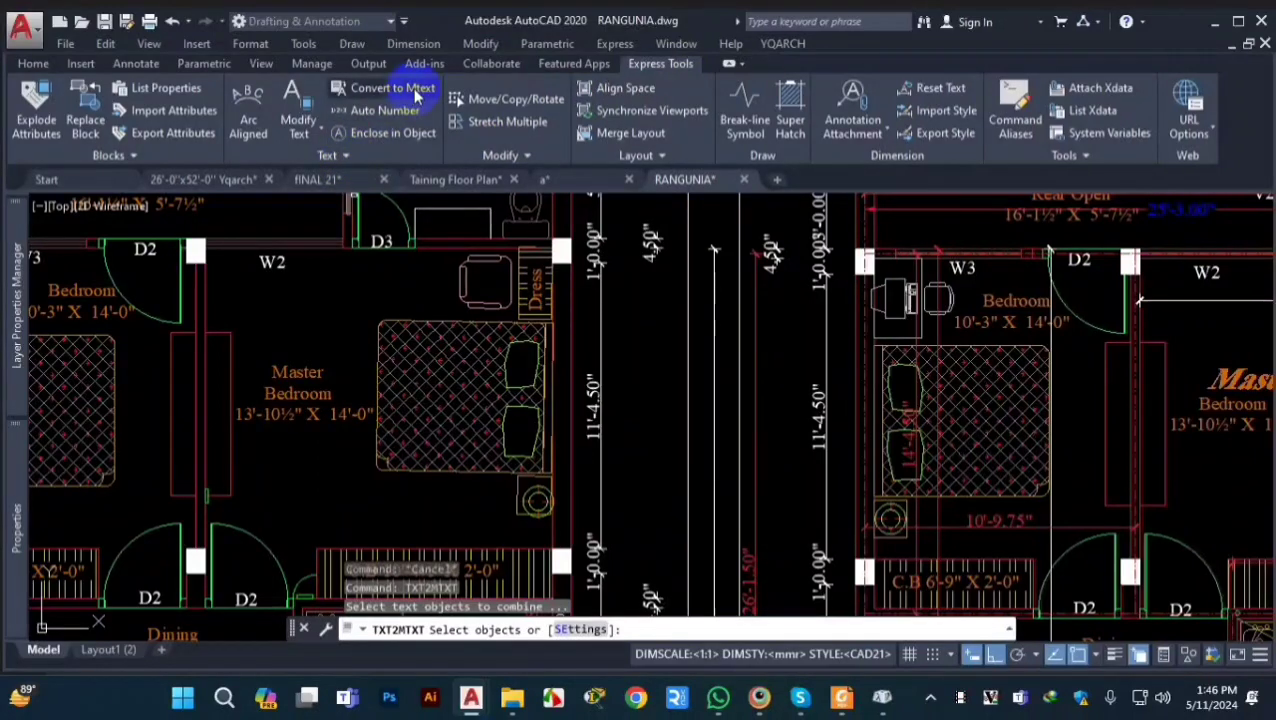
click(300, 371)
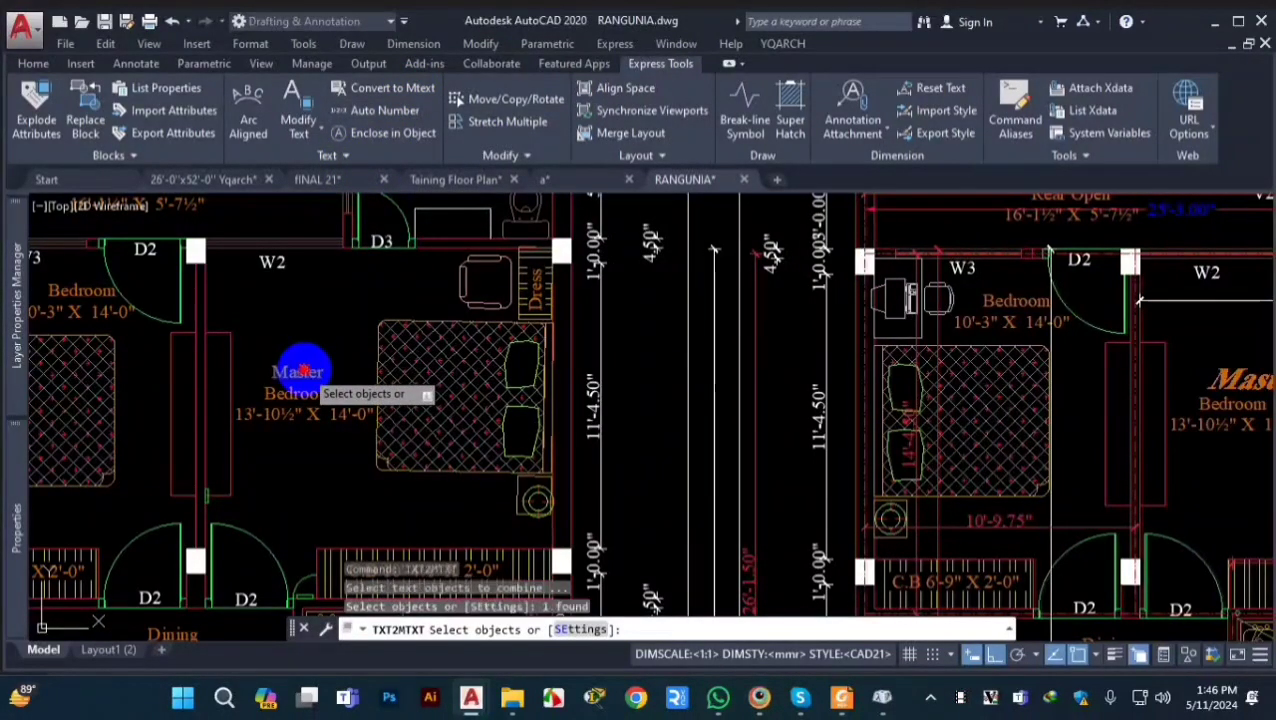
click(300, 393)
click(305, 414)
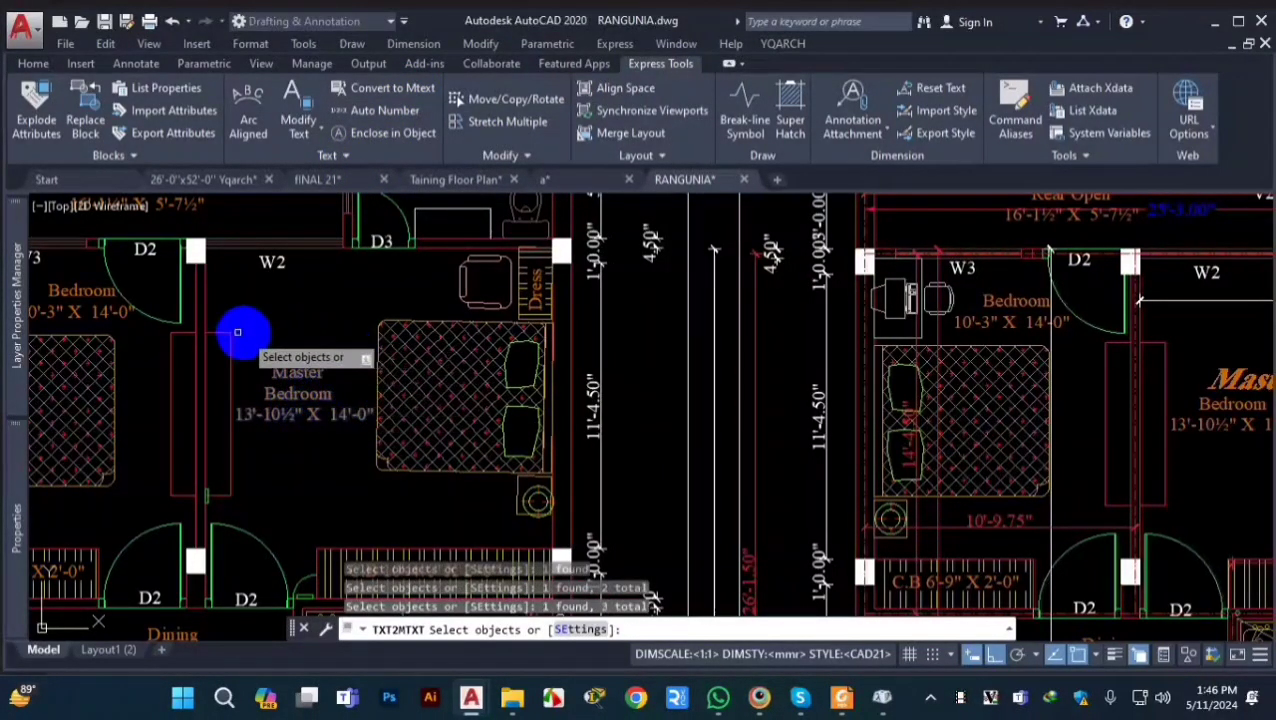
click(82, 290)
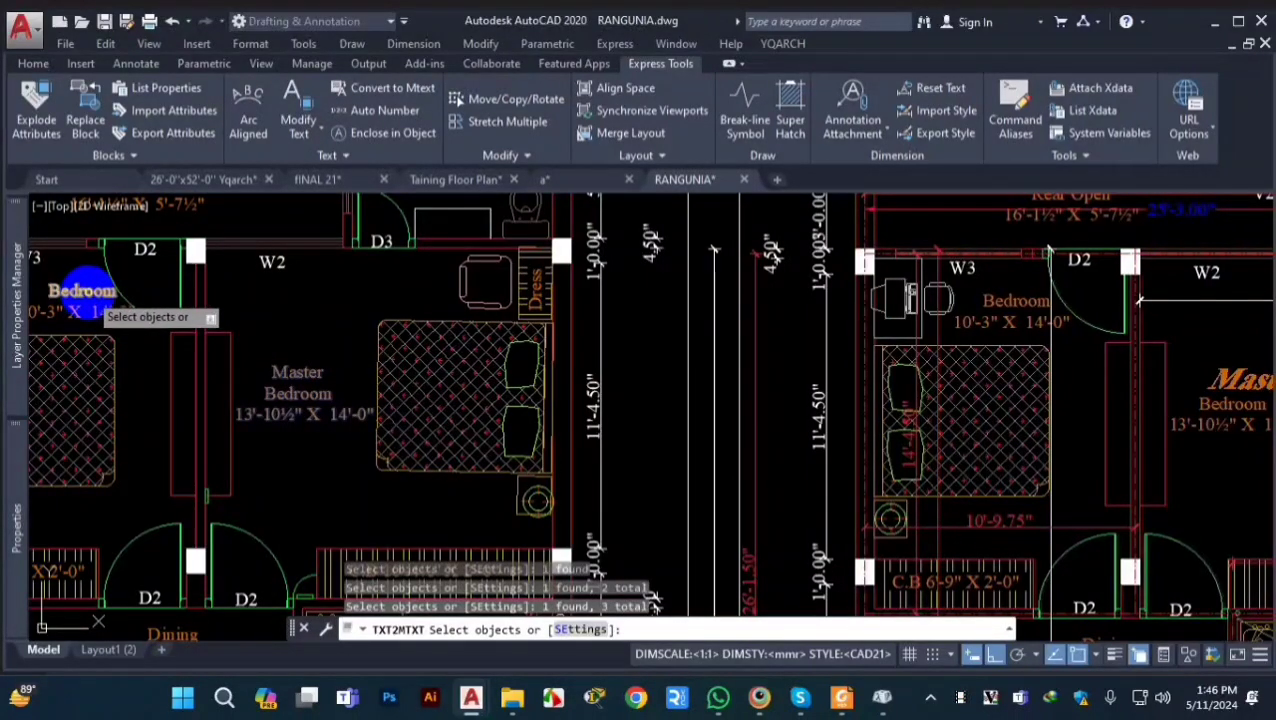
click(82, 290)
click(76, 310)
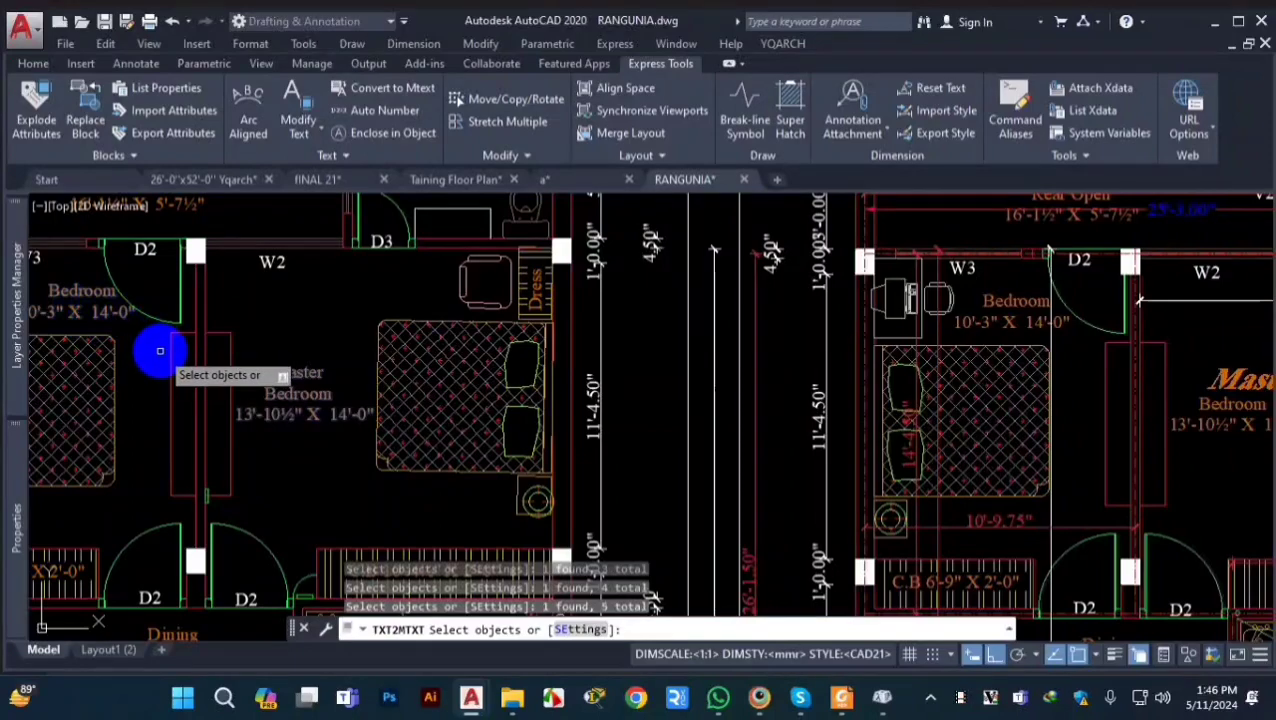
key(Return)
scroll(299, 307, down, 3)
scroll(318, 300, up, 5)
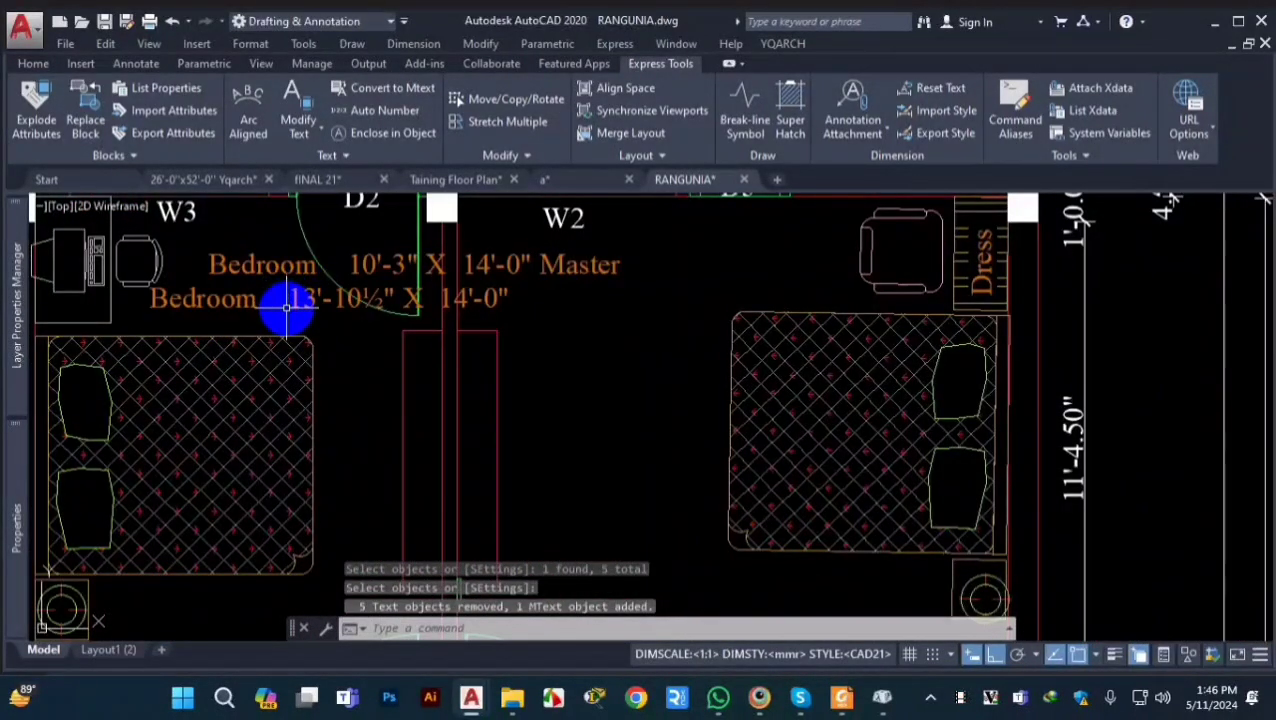
Step: Undo the combination of the Bedroom and Master Bedroom labels
key(ctrl+z)
key(ctrl+z)
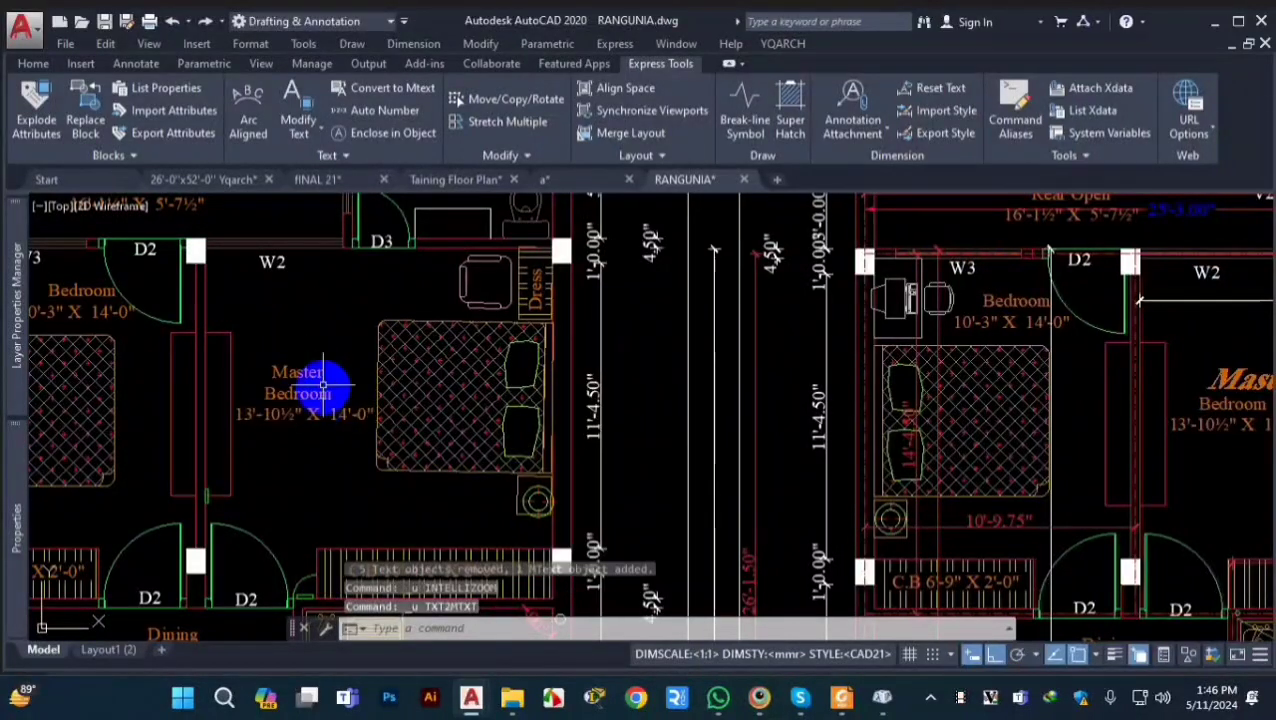
key(Escape)
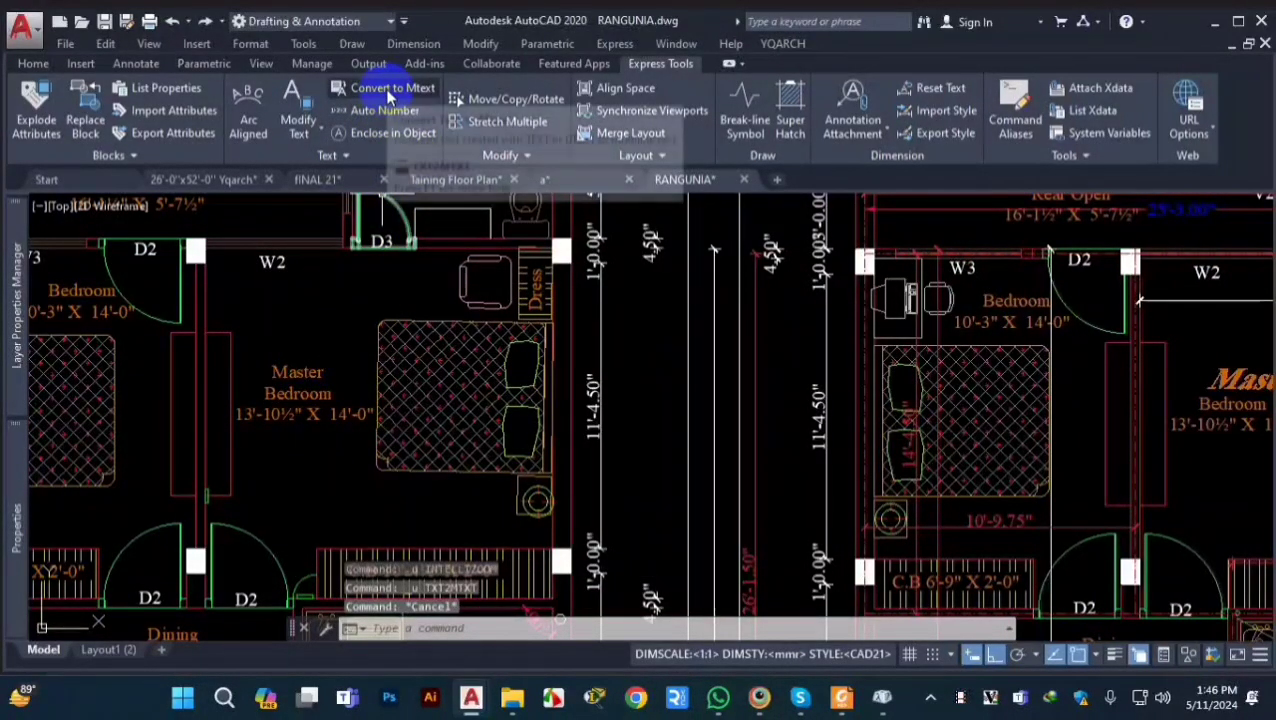
click(307, 313)
key(Escape)
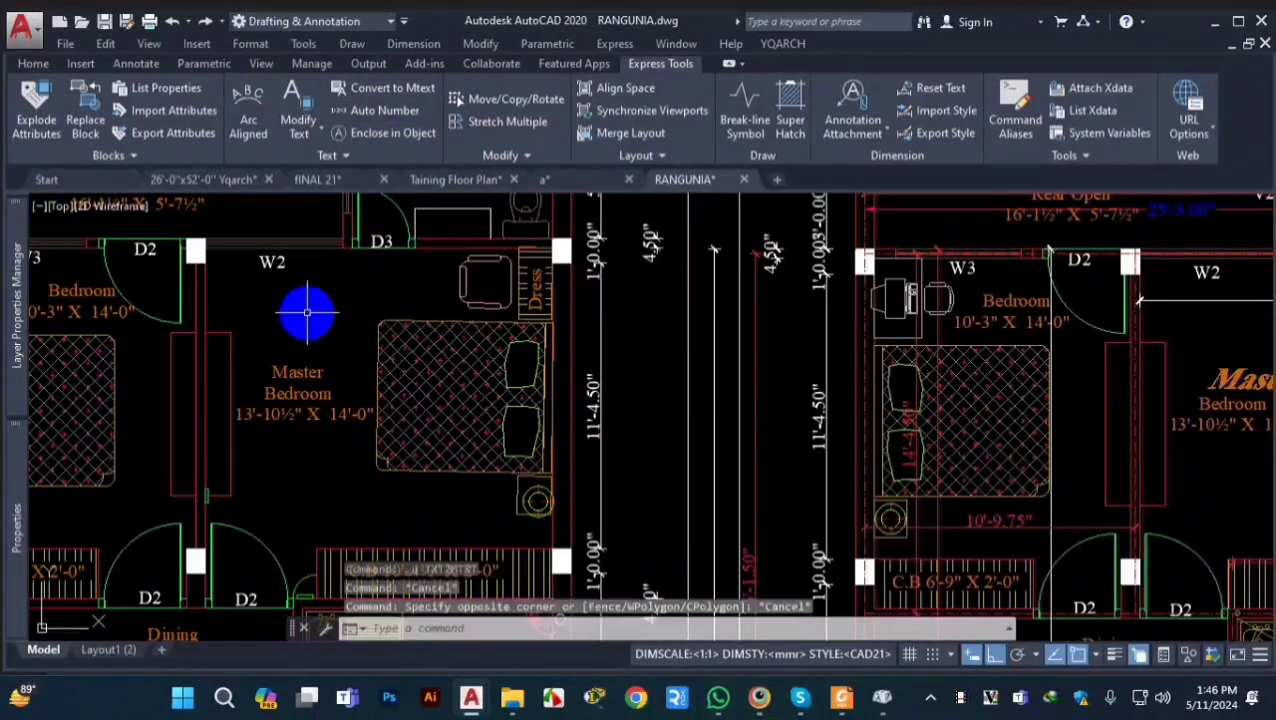
Step: Convert the three Master Bedroom label lines to separate Mtext objects with TXT2MTXT, turning off "Combine into a single mtext object"
text(T2)
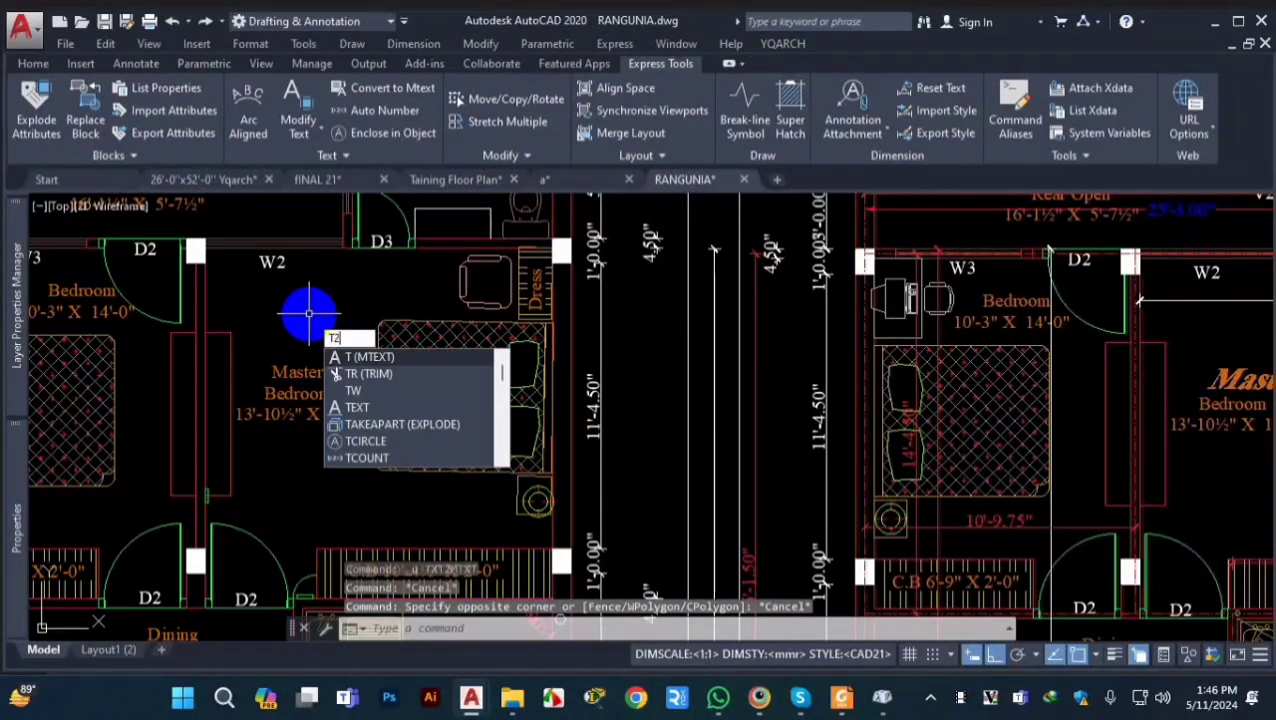
text(MT)
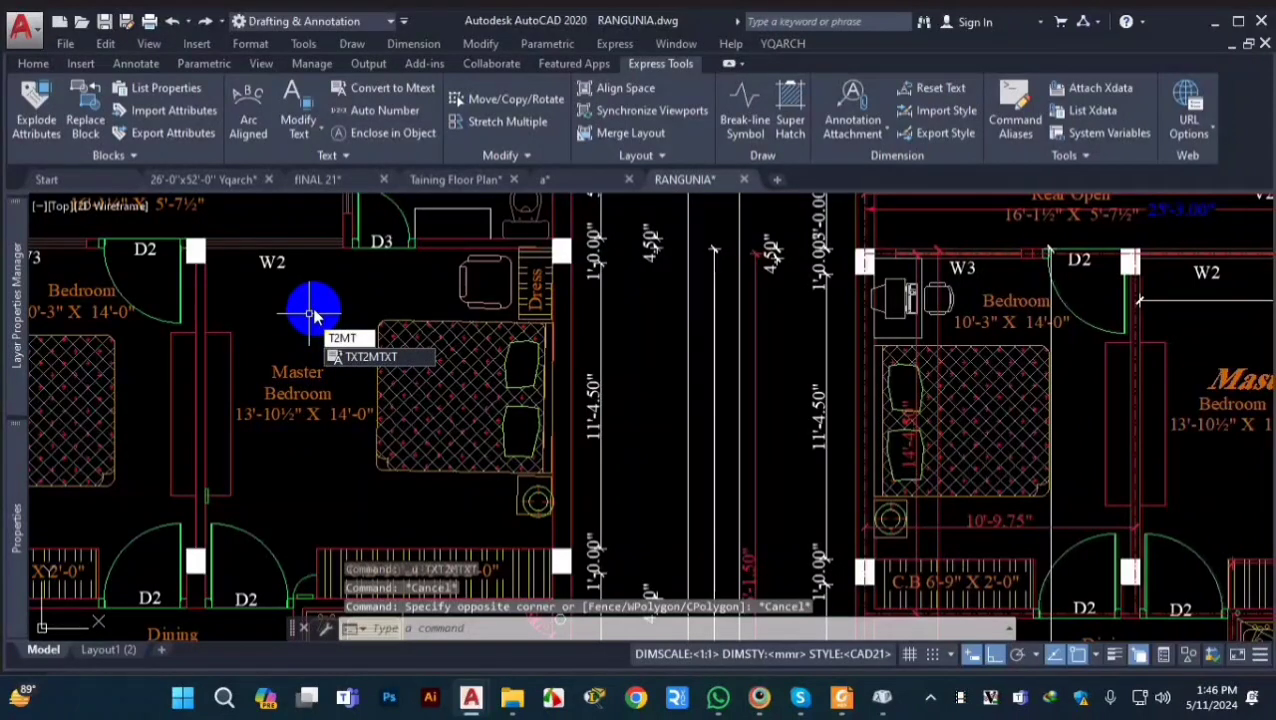
click(378, 360)
scroll(300, 413, up, 4)
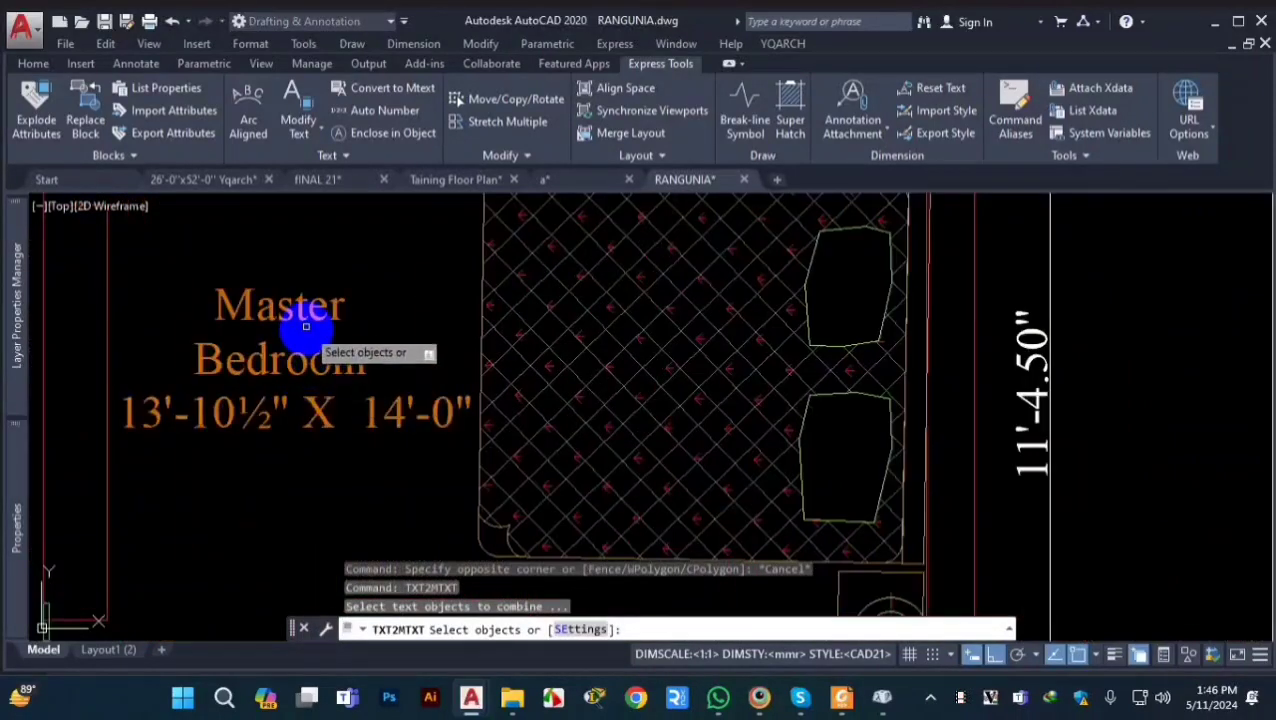
click(305, 305)
click(305, 375)
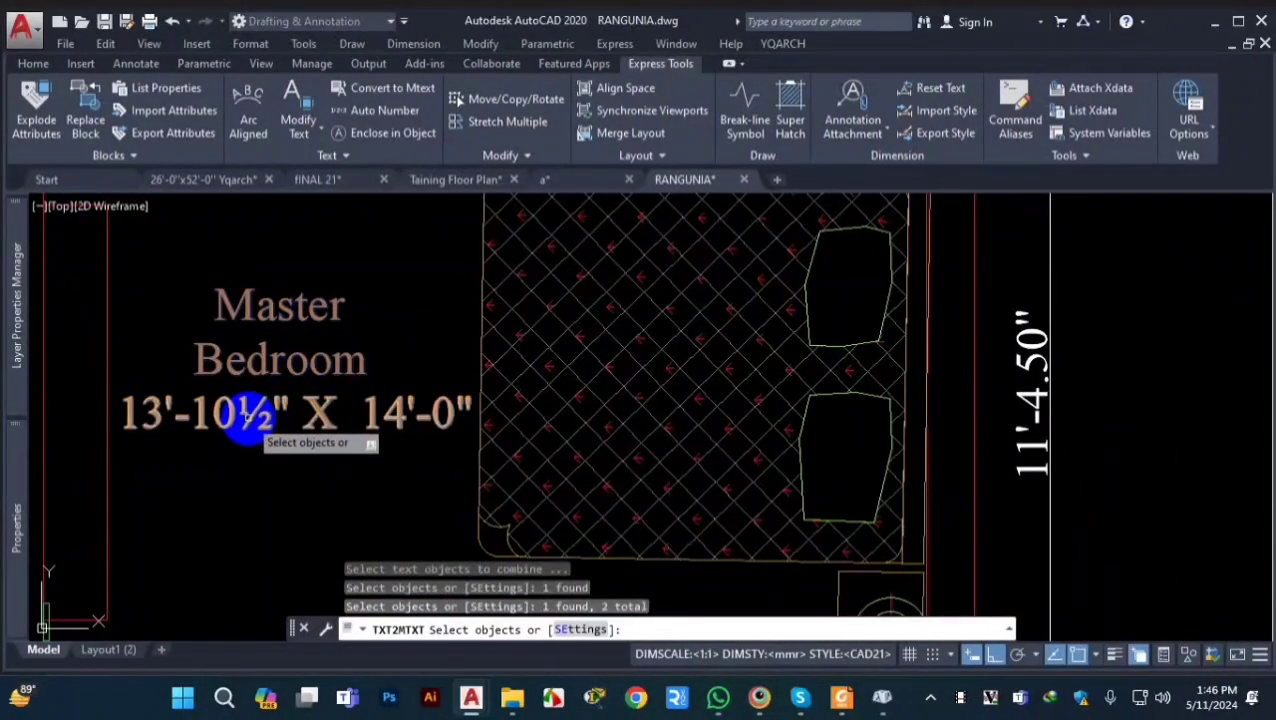
click(345, 425)
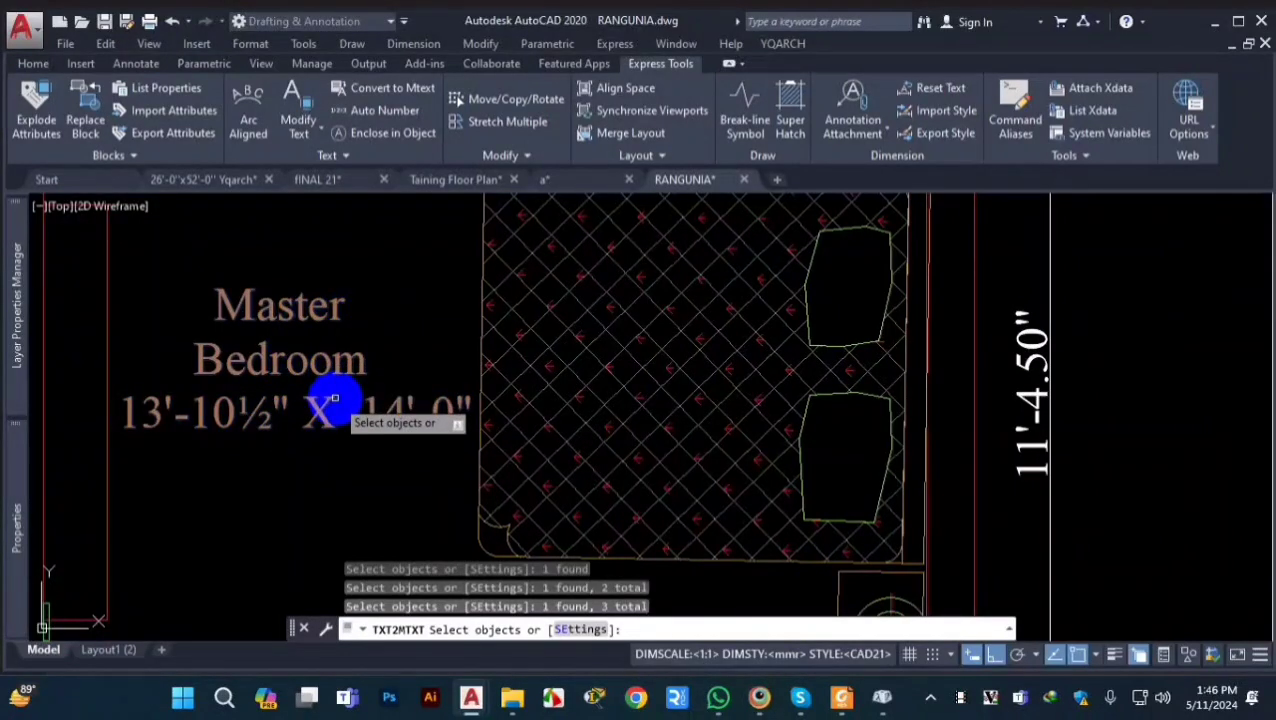
click(580, 629)
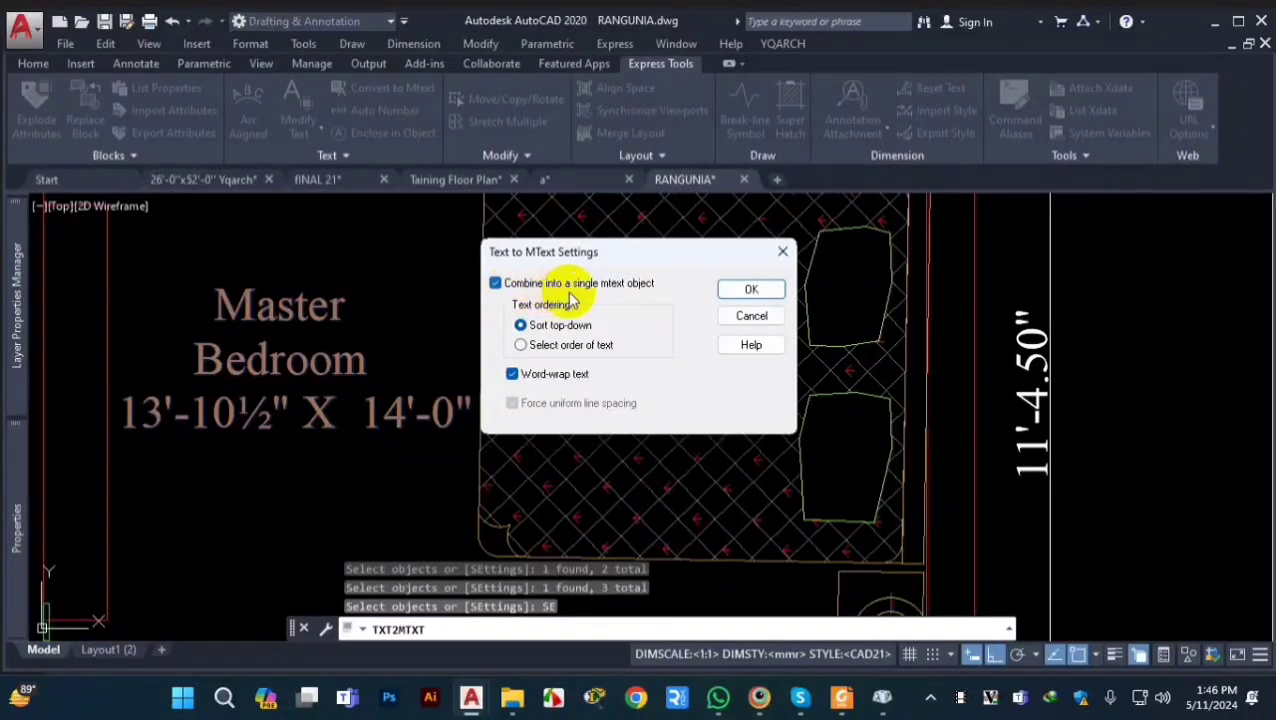
mouse_move(612, 290)
mouse_down()
mouse_move(390, 327)
mouse_move(305, 285)
mouse_move(303, 432)
mouse_up()
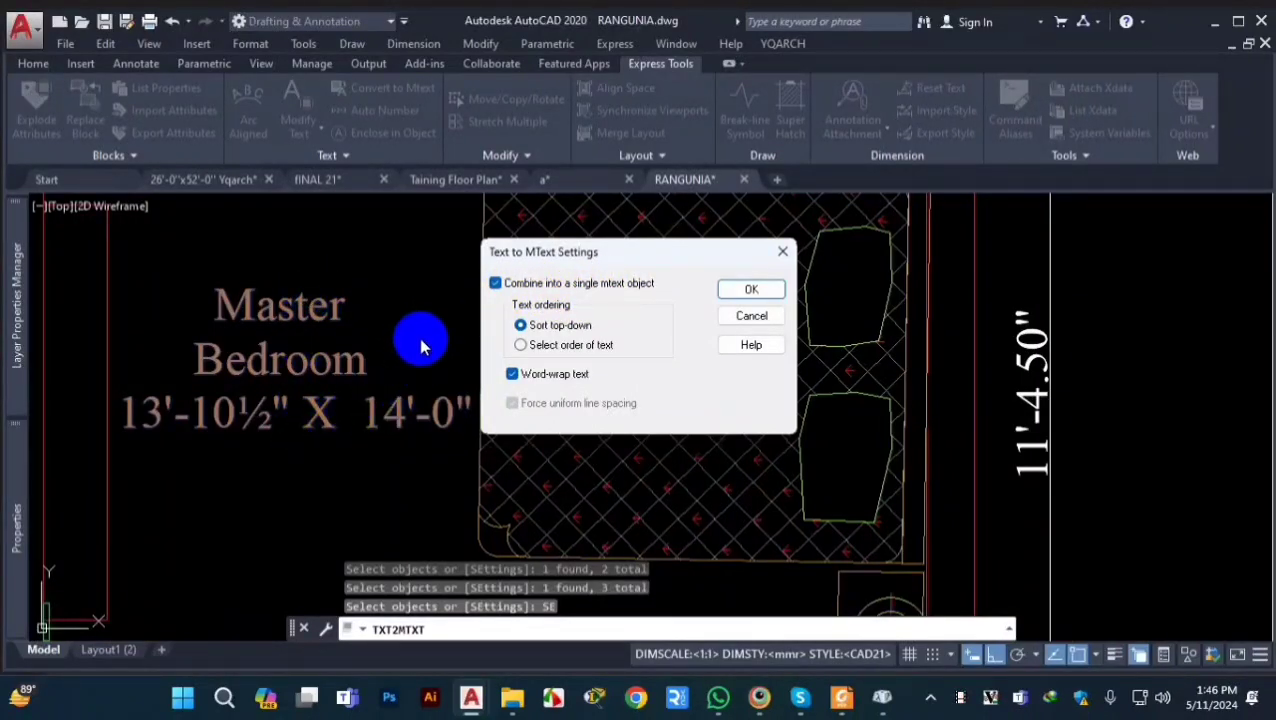
click(495, 283)
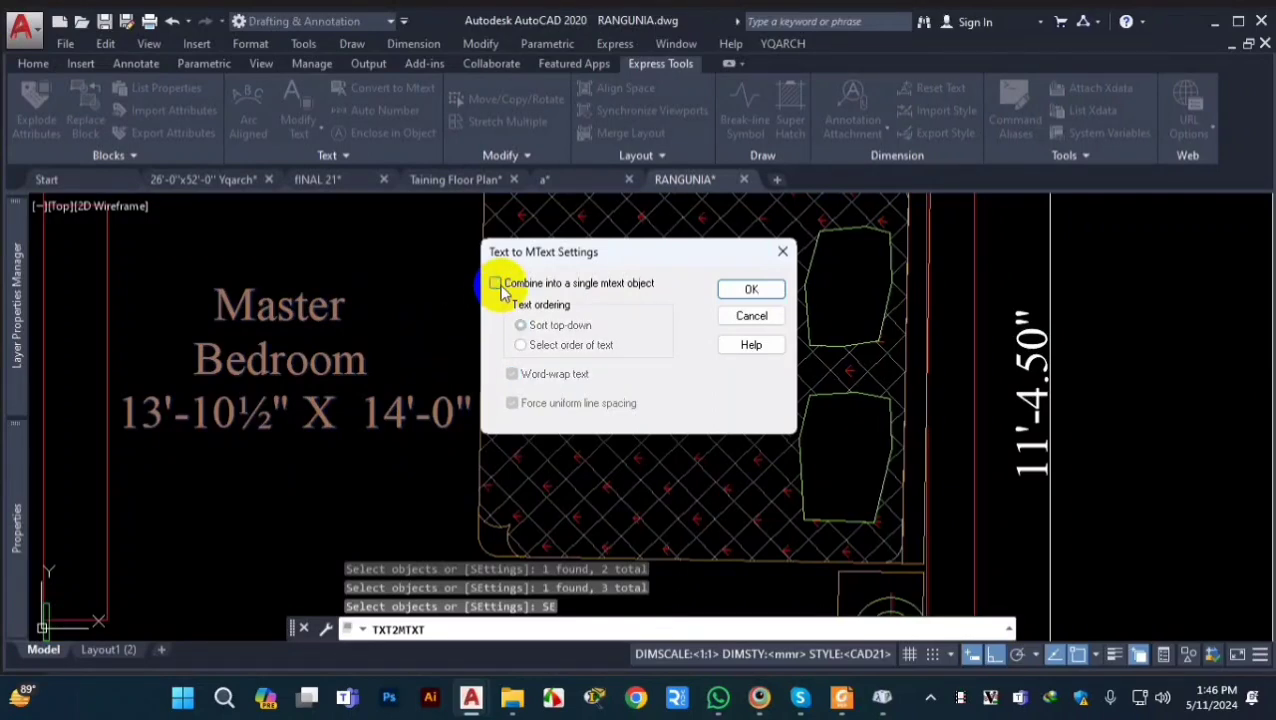
click(751, 289)
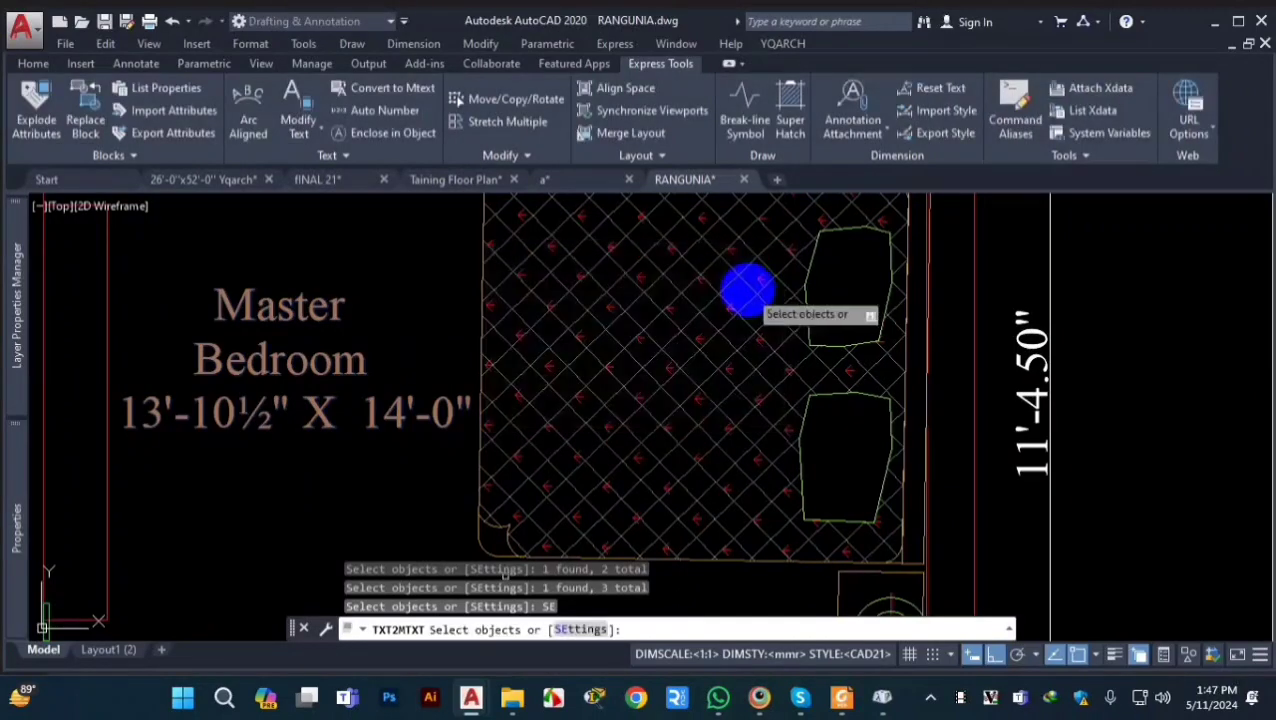
key(Return)
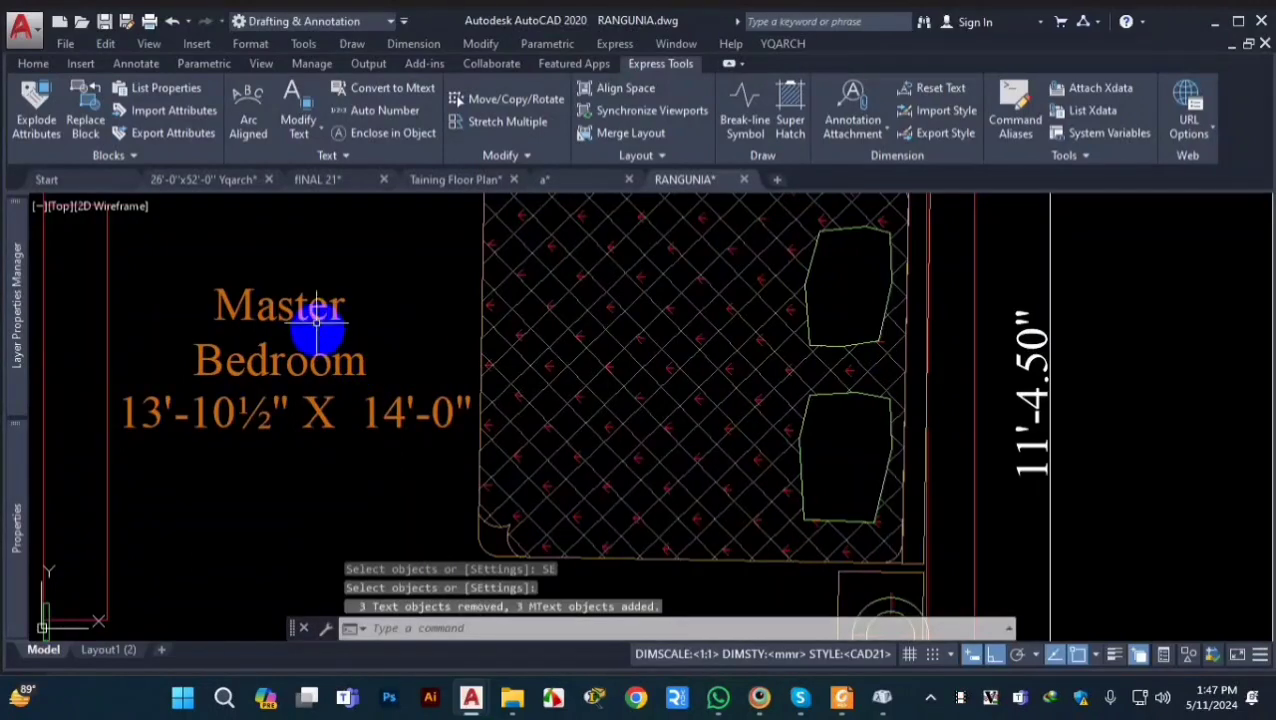
Step: Select the three converted Master Bedroom label lines individually to check that they are separate Mtext objects, and clear the selection
click(313, 309)
click(313, 360)
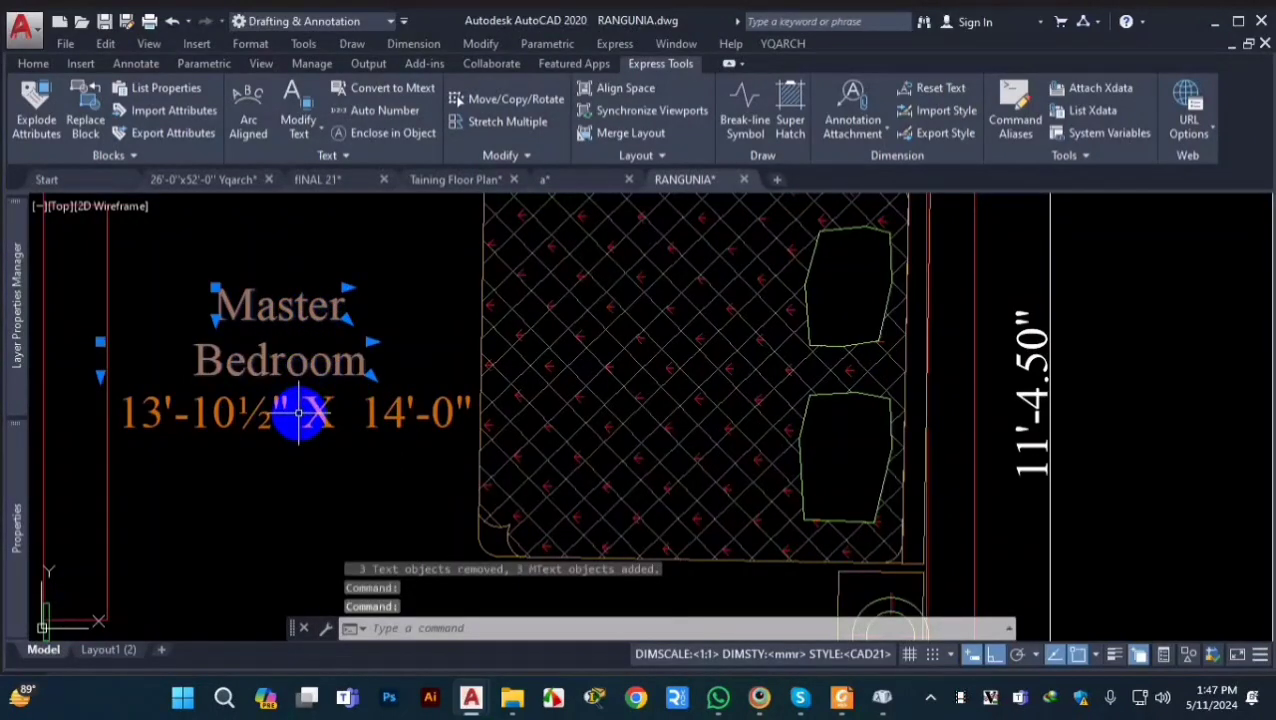
click(257, 413)
key(Escape)
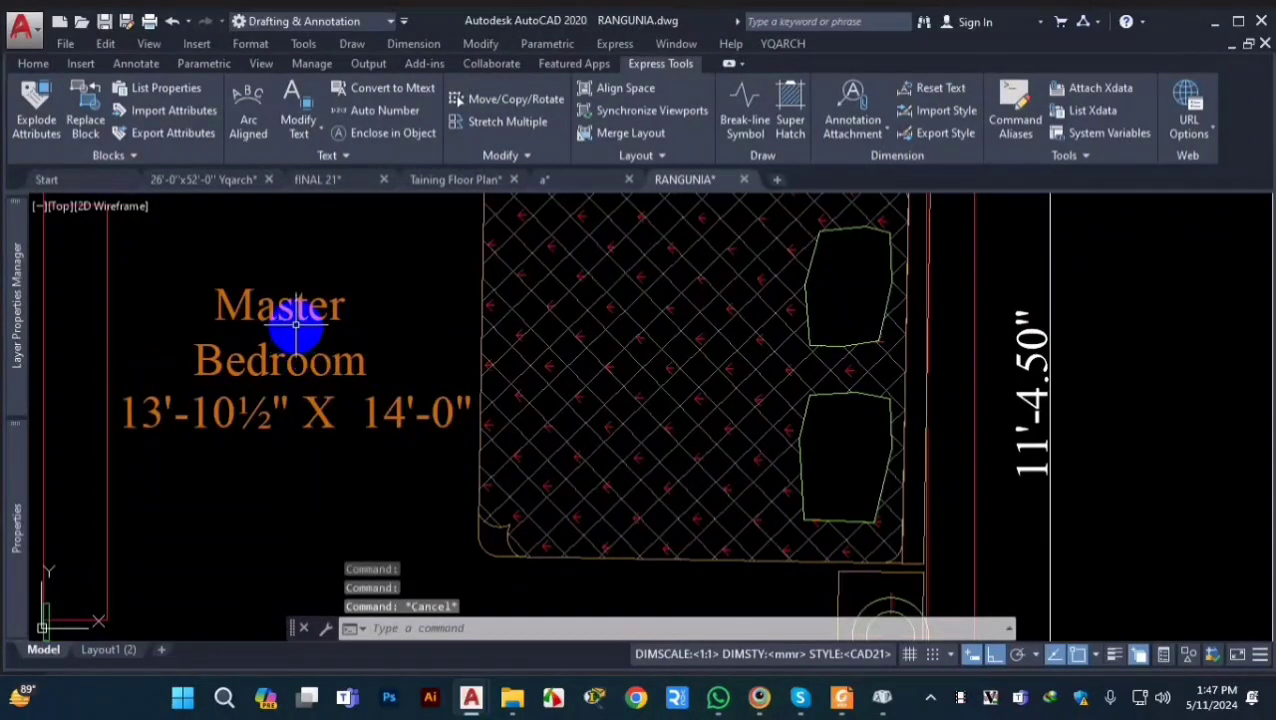
Step: Open the "Master" line for editing to inspect its text height, and leave the editor without changes
double_click(305, 307)
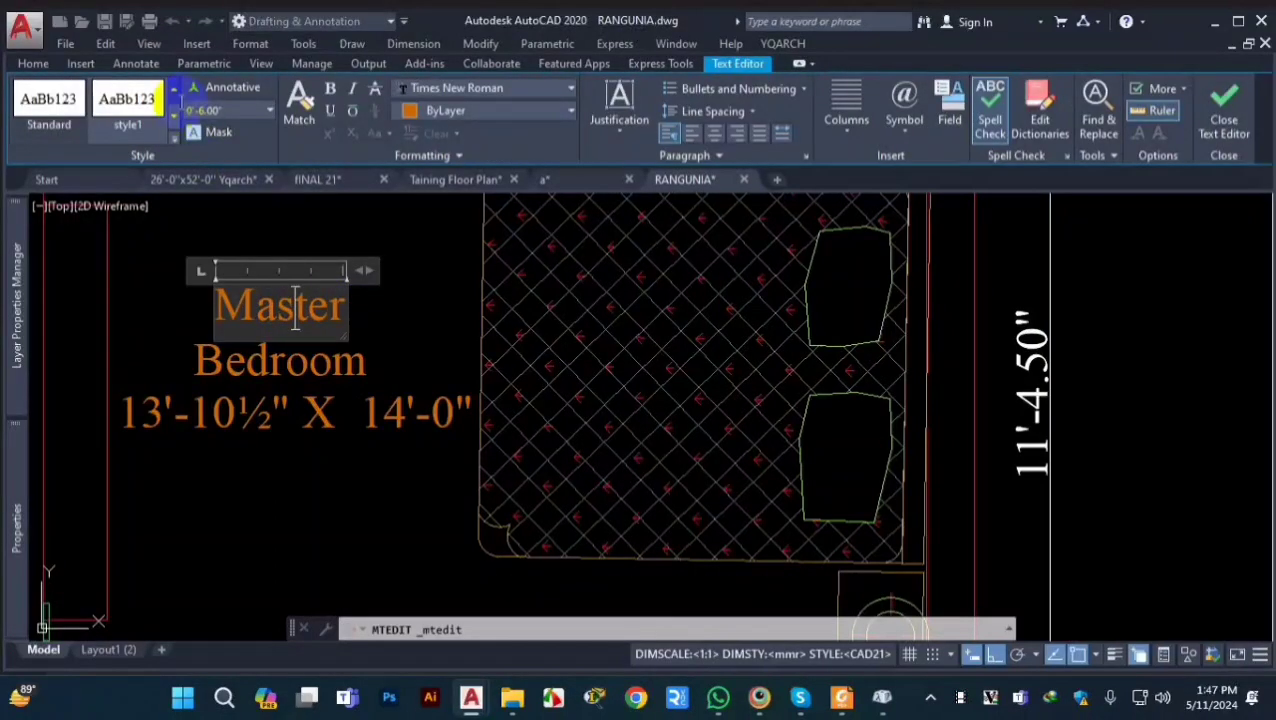
click(210, 110)
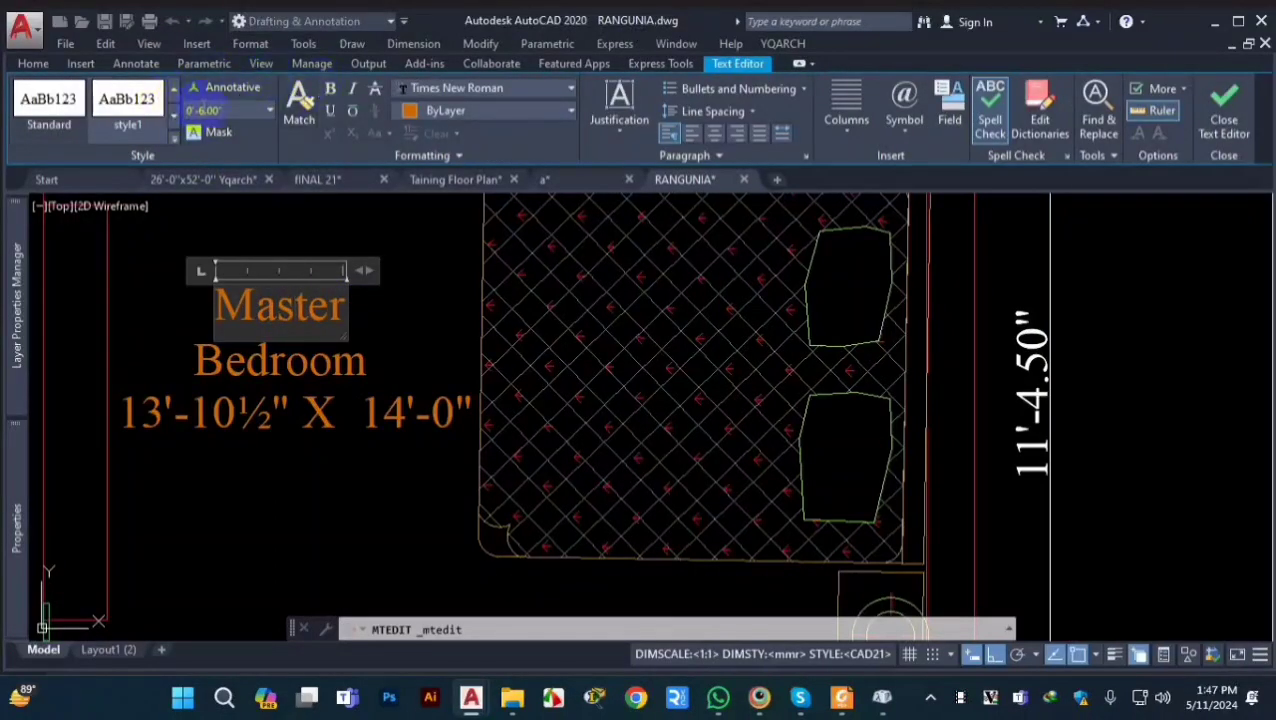
click(325, 368)
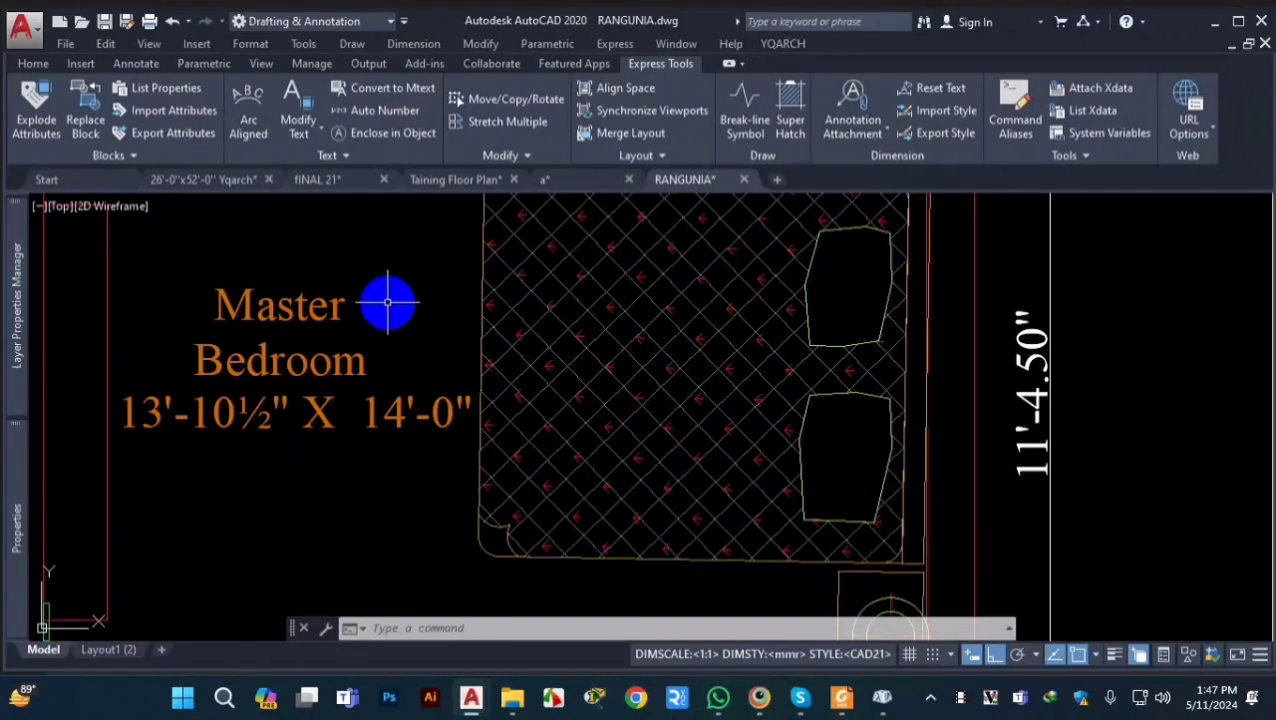
Step: Combine the three Master Bedroom label lines into one Mtext with TXT2MTXT, turning on "Combine into a single mtext object" with "Sort top-down"
text(2MT)
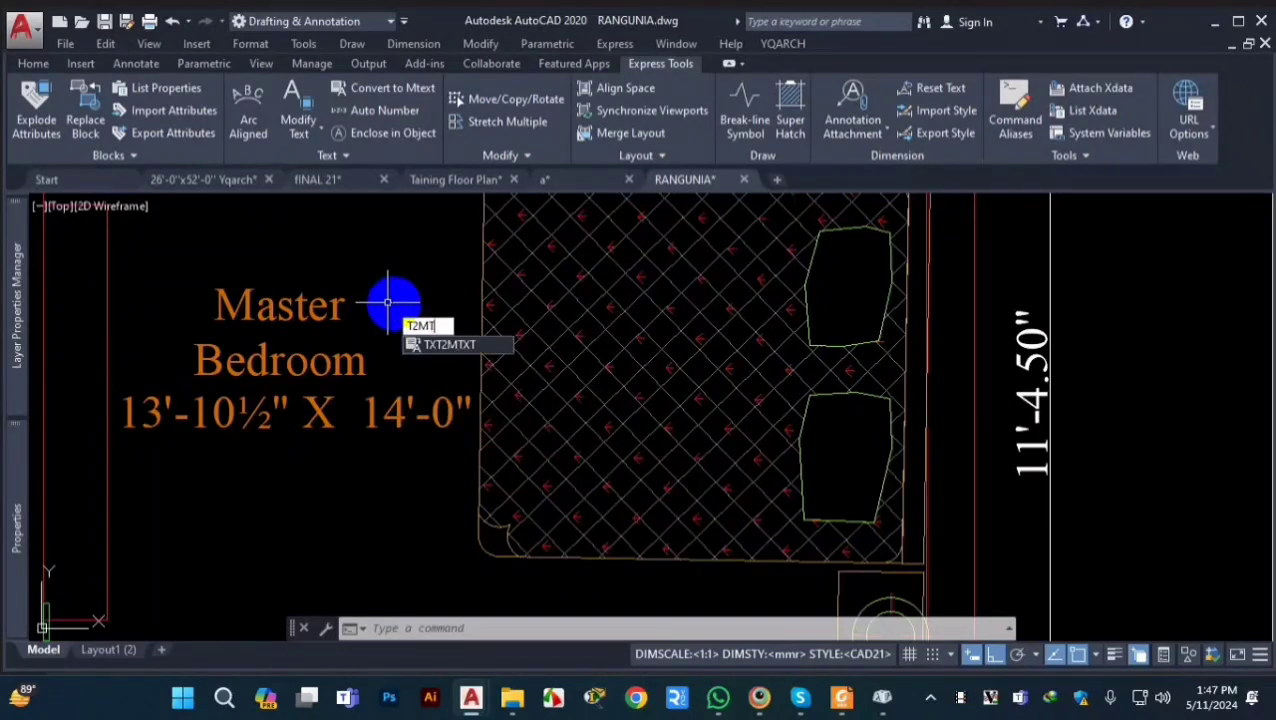
key(Return)
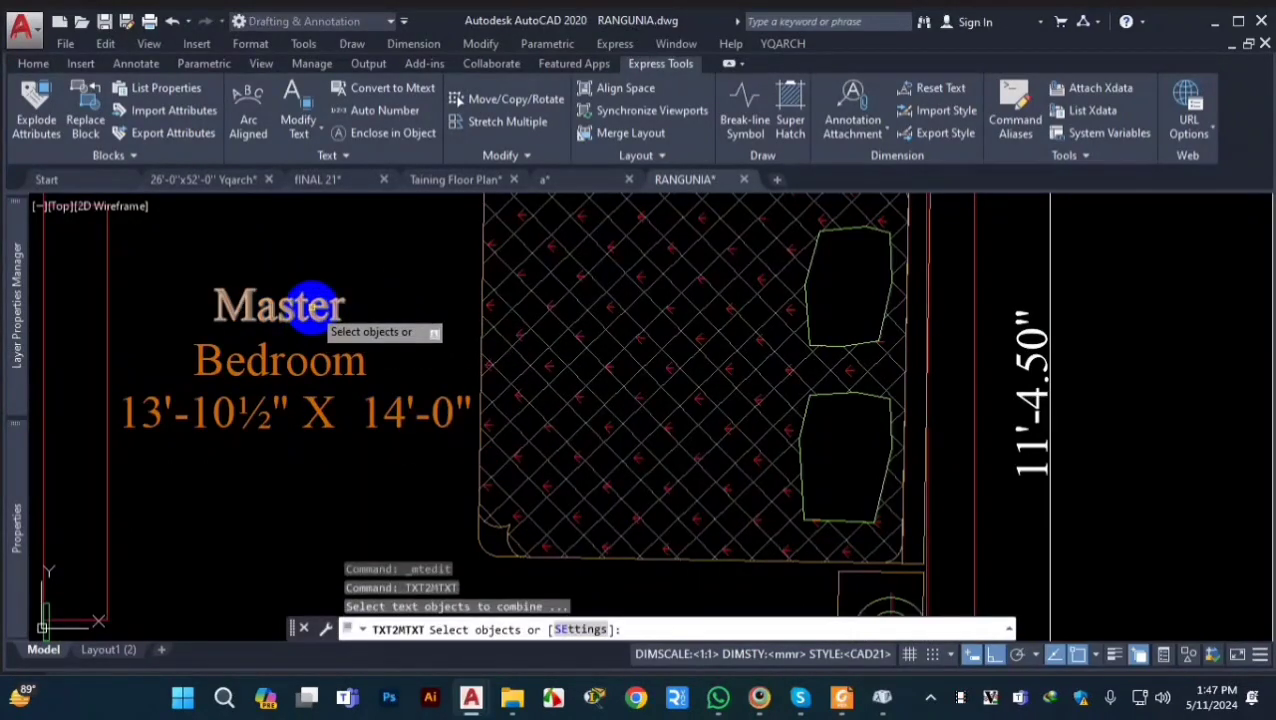
click(306, 298)
click(308, 362)
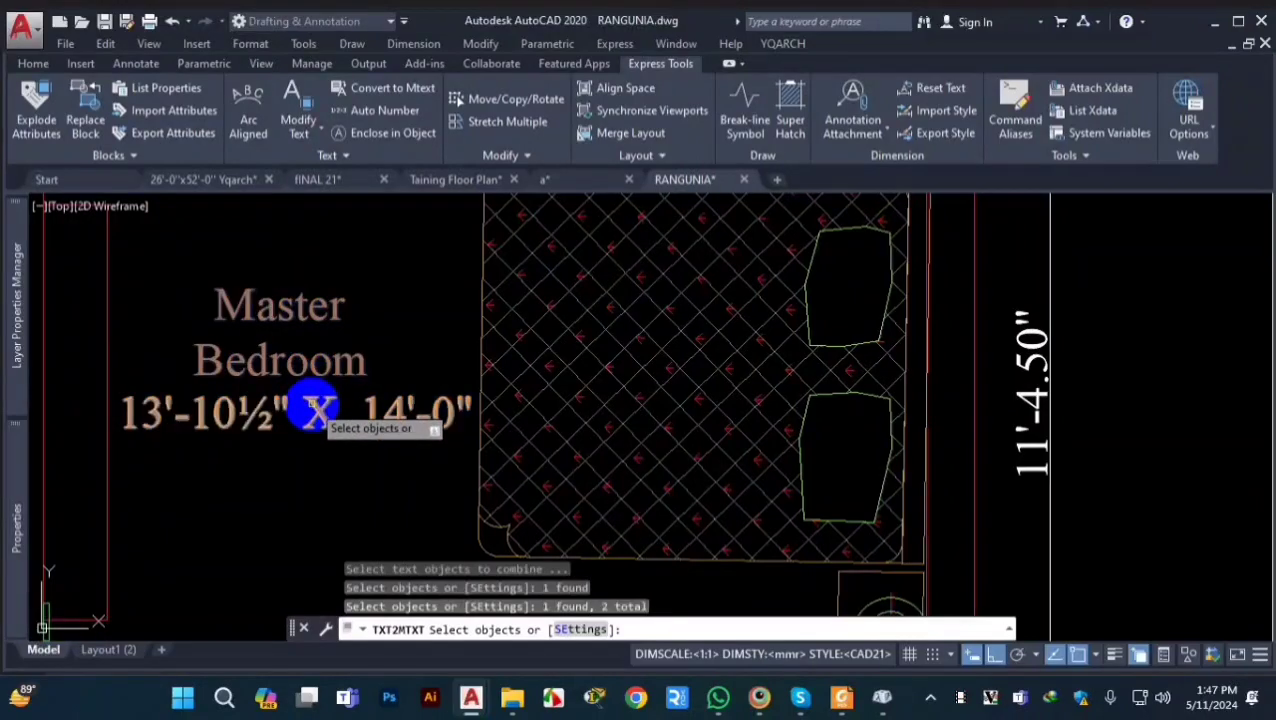
click(313, 408)
click(378, 503)
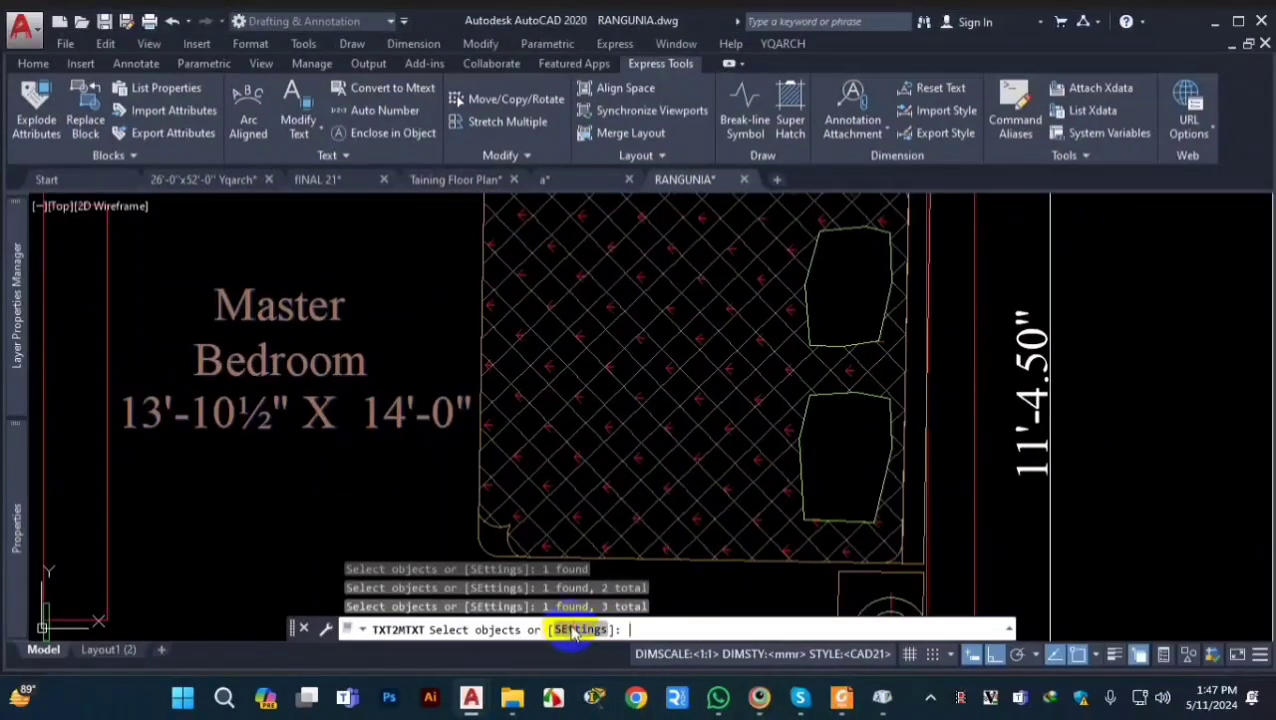
click(579, 629)
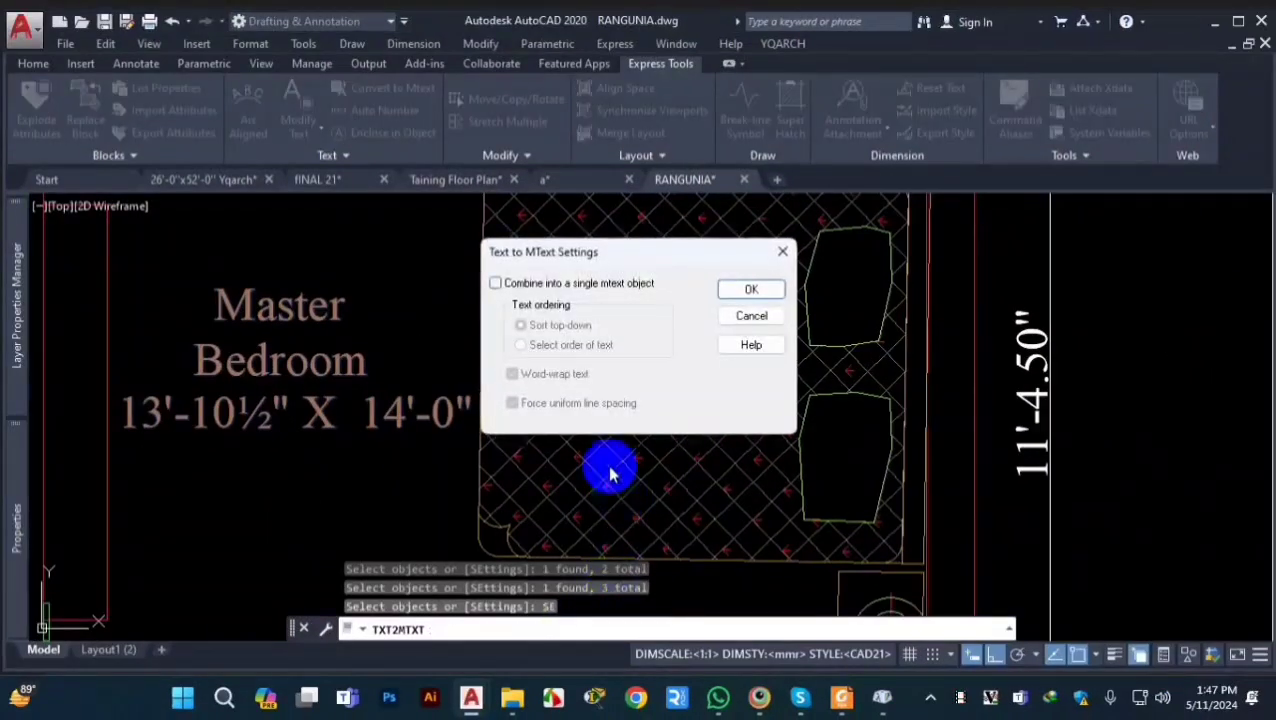
click(502, 287)
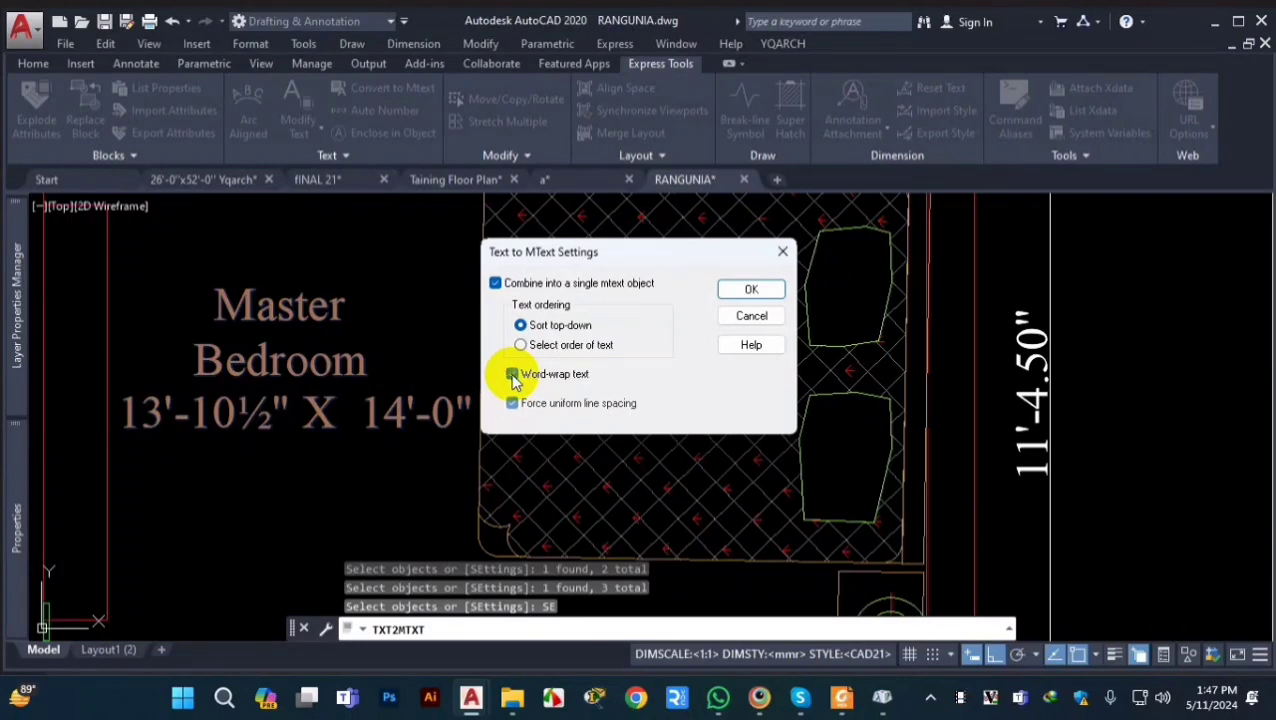
click(753, 290)
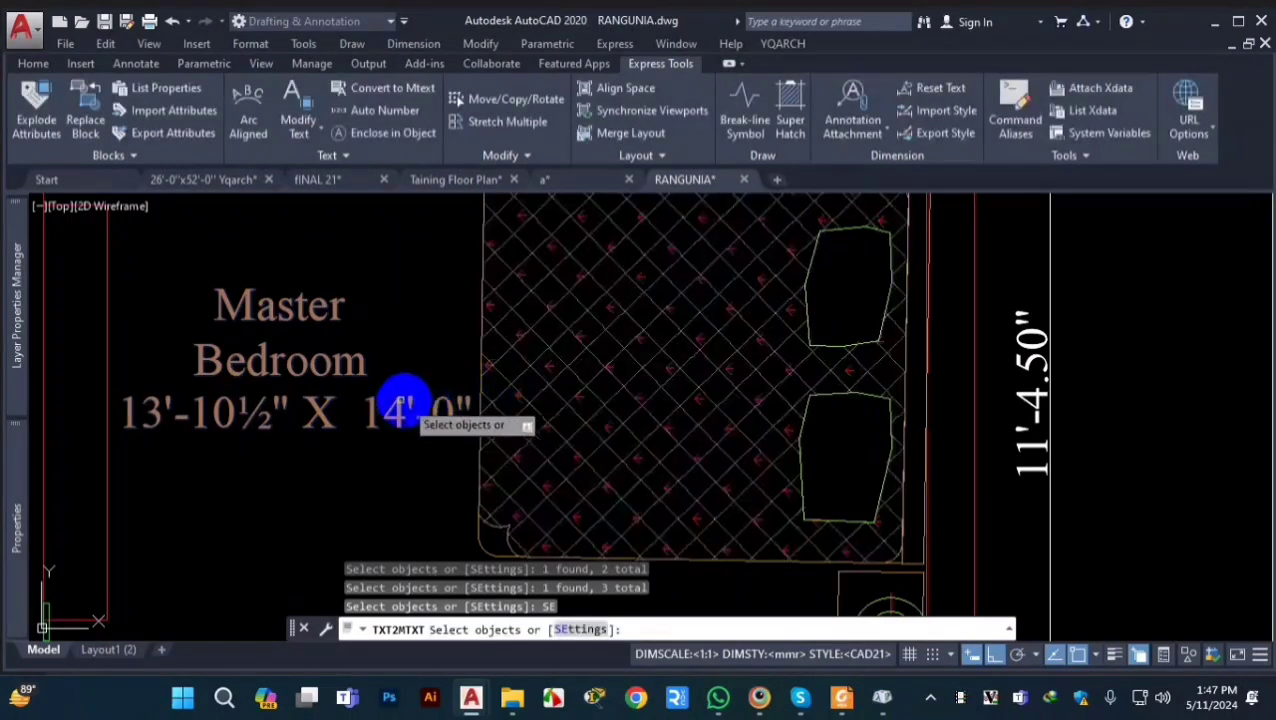
key(Return)
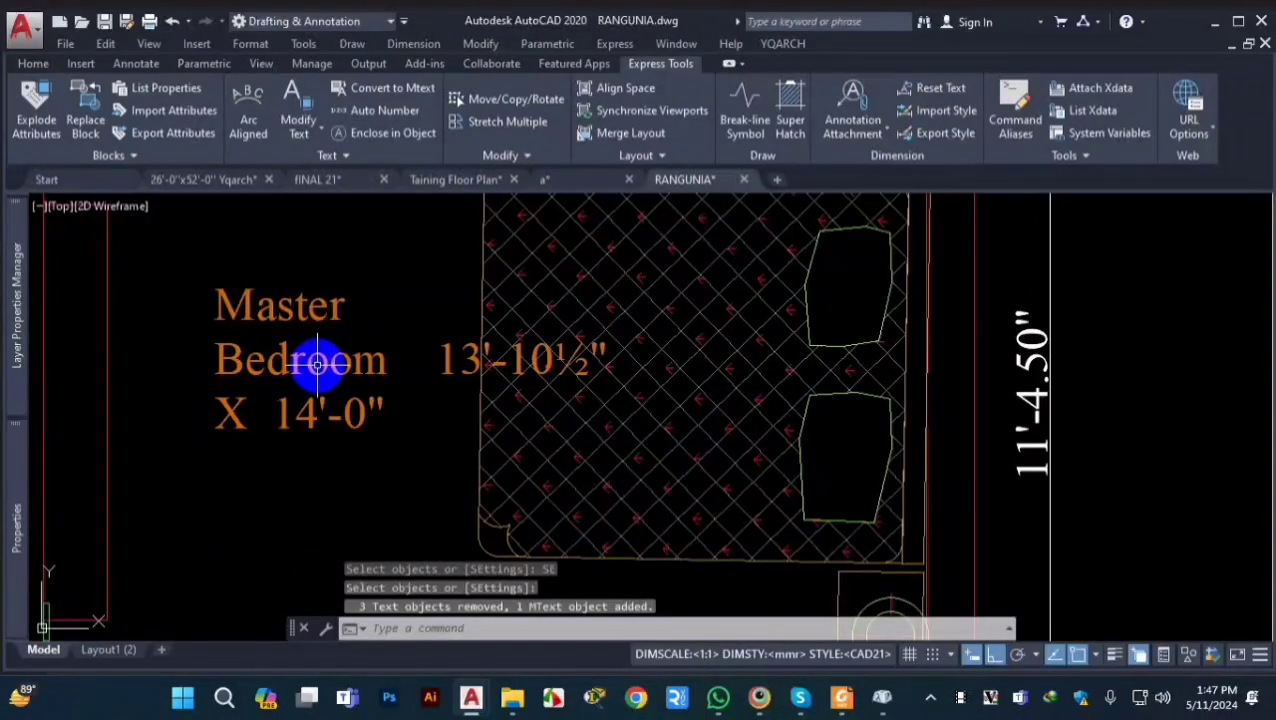
Step: Open the combined Master Bedroom label for editing and centre all of its text
click(322, 360)
double_click(322, 360)
drag(427, 418, 182, 336)
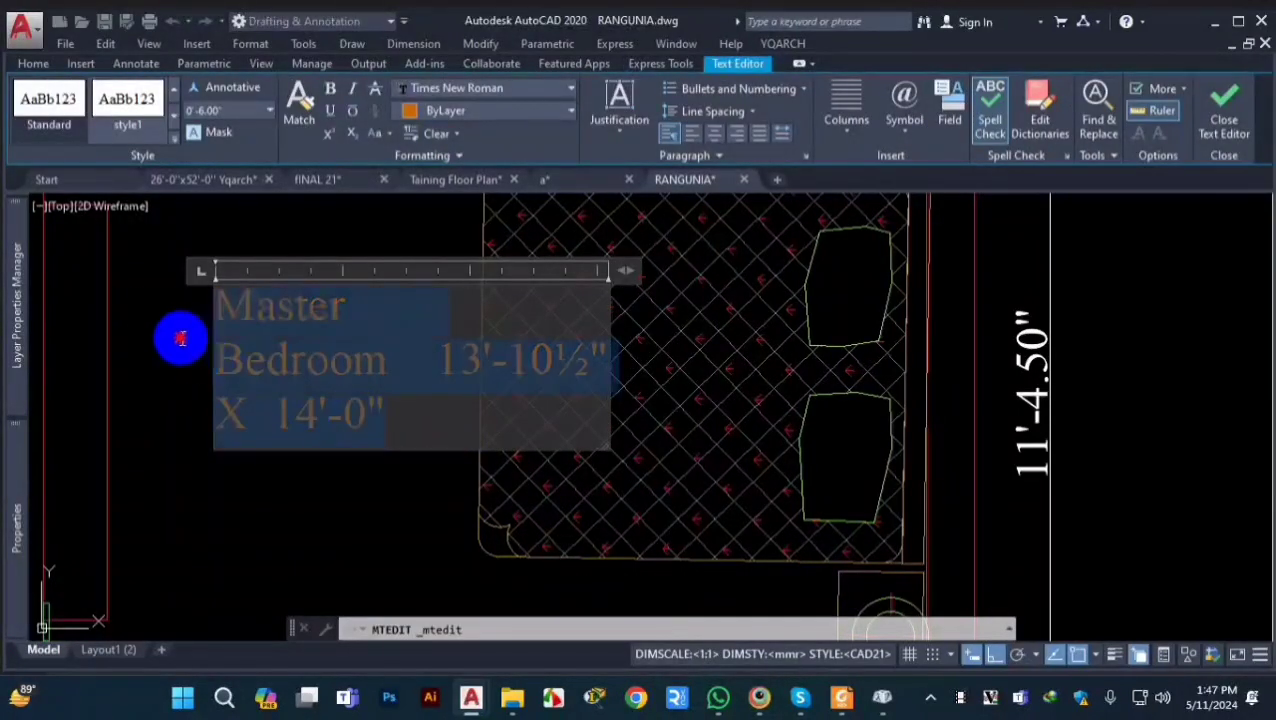
click(715, 134)
Step: Remove the extra spacing between "Master" and "Bedroom" so the room name reads "Master Bedroom" on one line
click(228, 361)
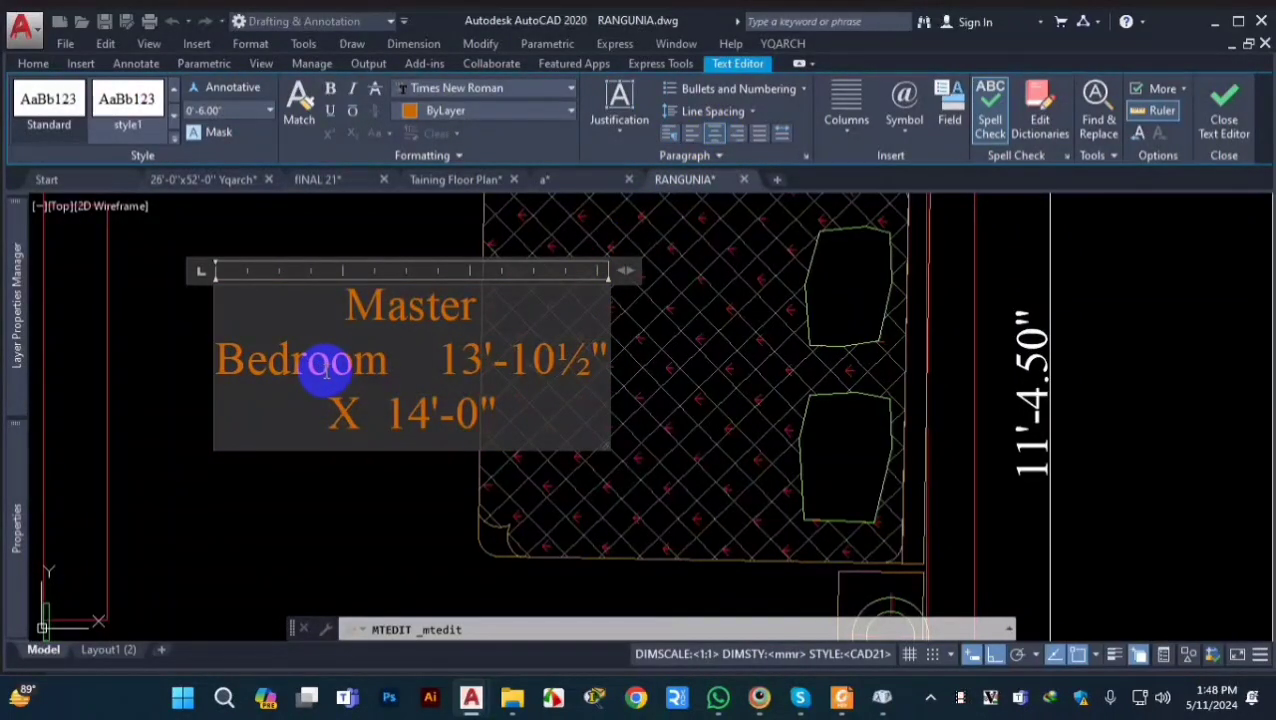
key(BackSpace)
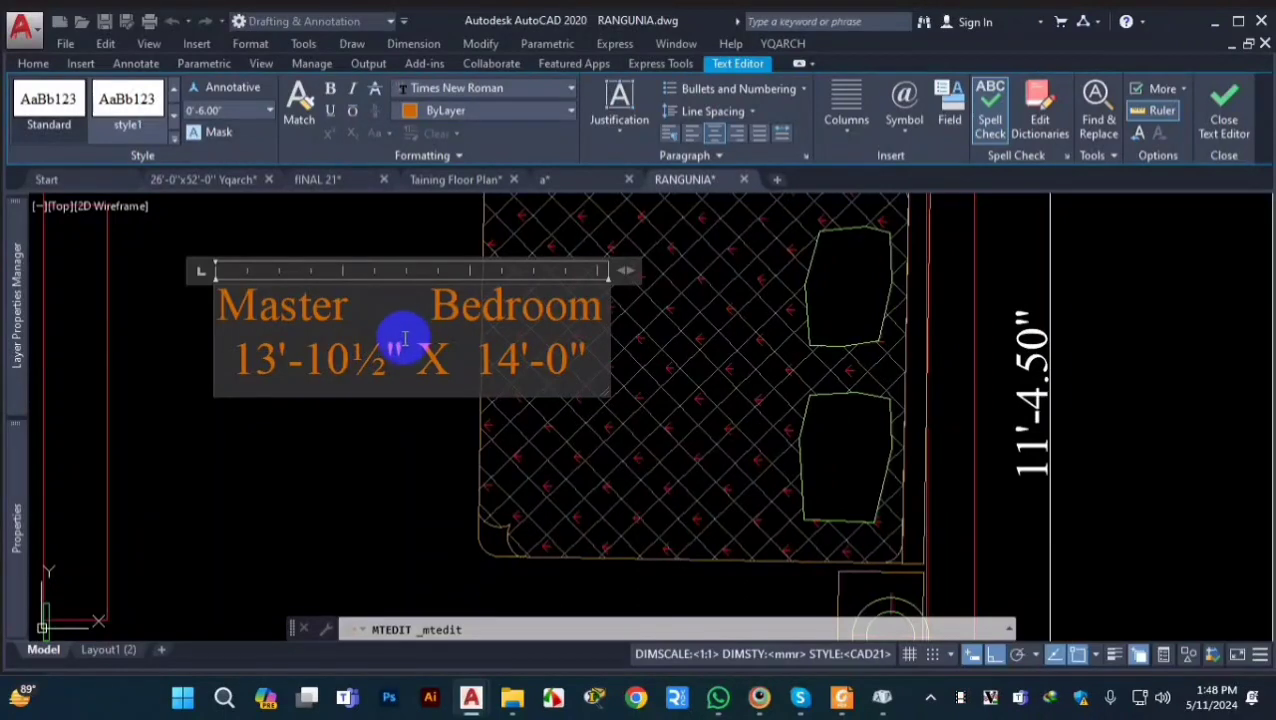
key(BackSpace)
key(BackSpace)
key(BackSpace)
key(BackSpace)
key(BackSpace)
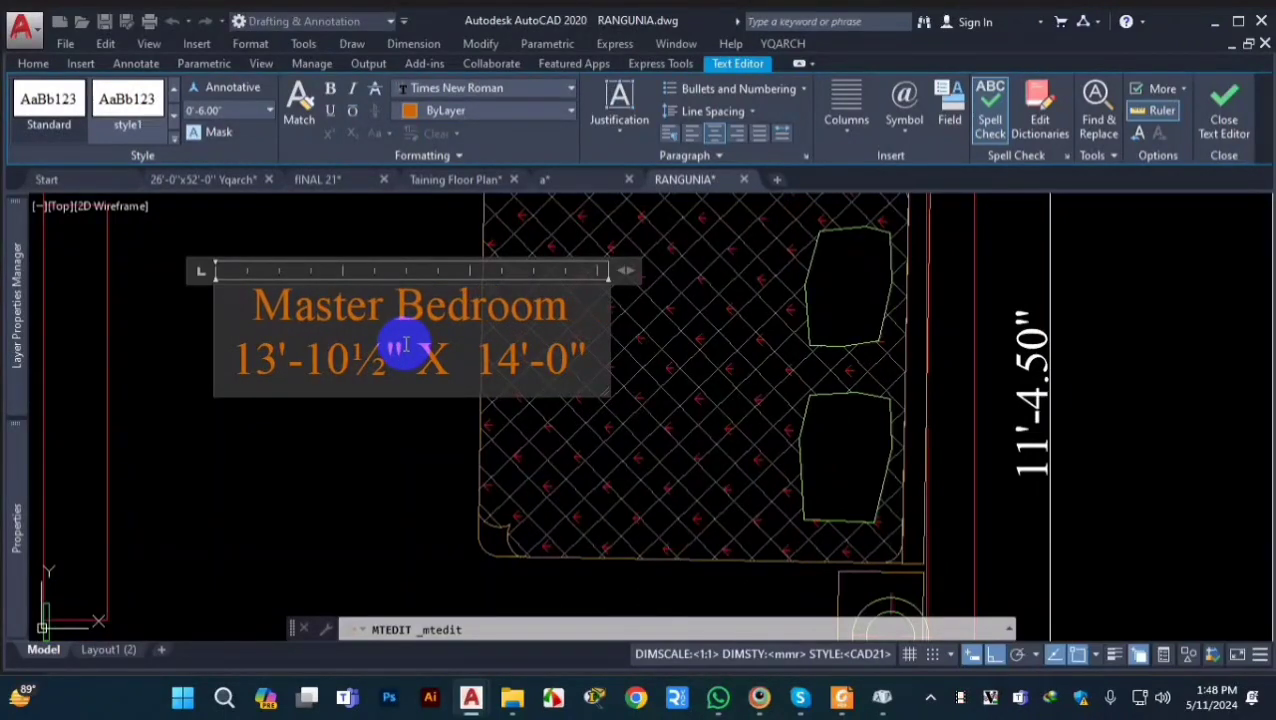
key(BackSpace)
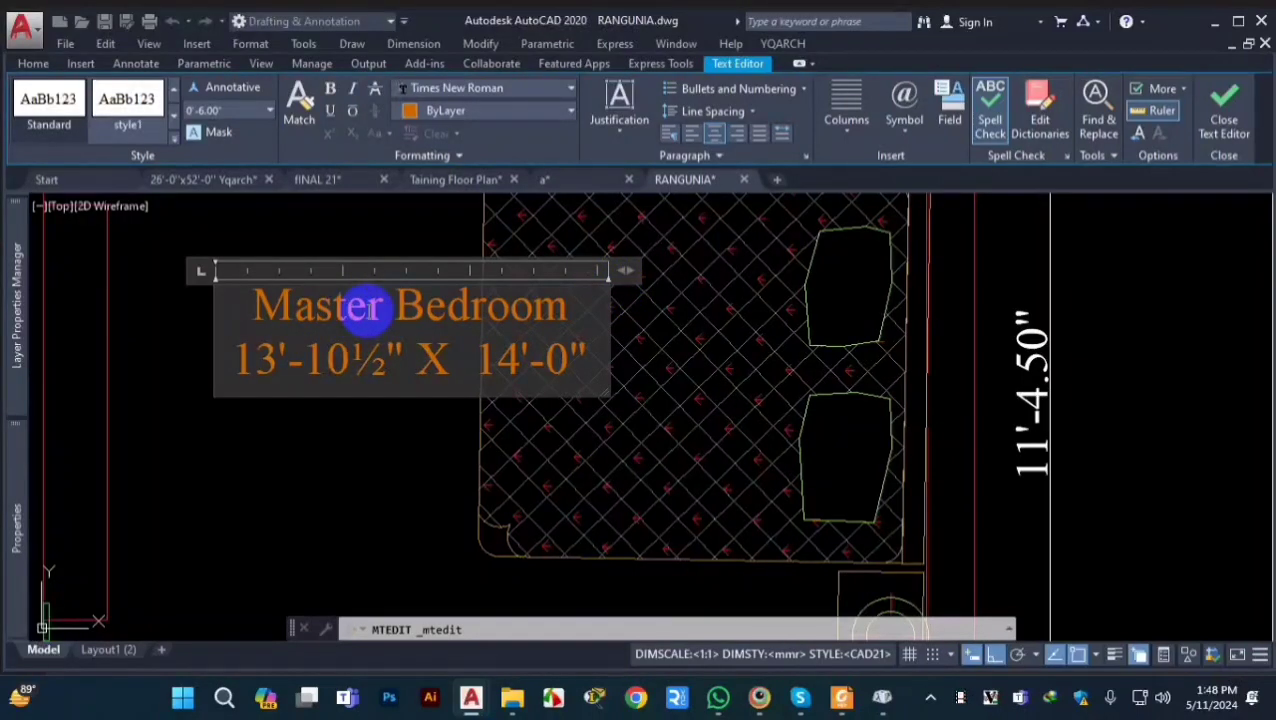
Step: Change "Bedroom" to "Bed Room" in the room label and finish editing the Mtext
click(470, 310)
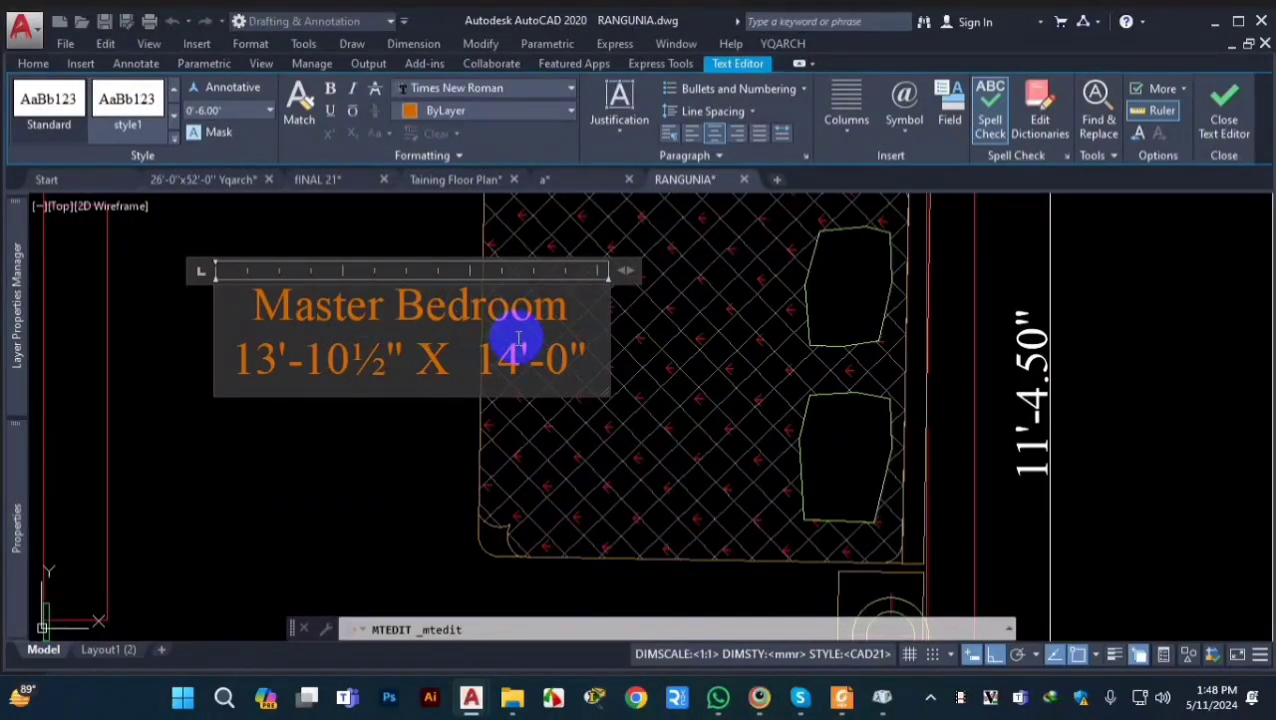
key(Delete)
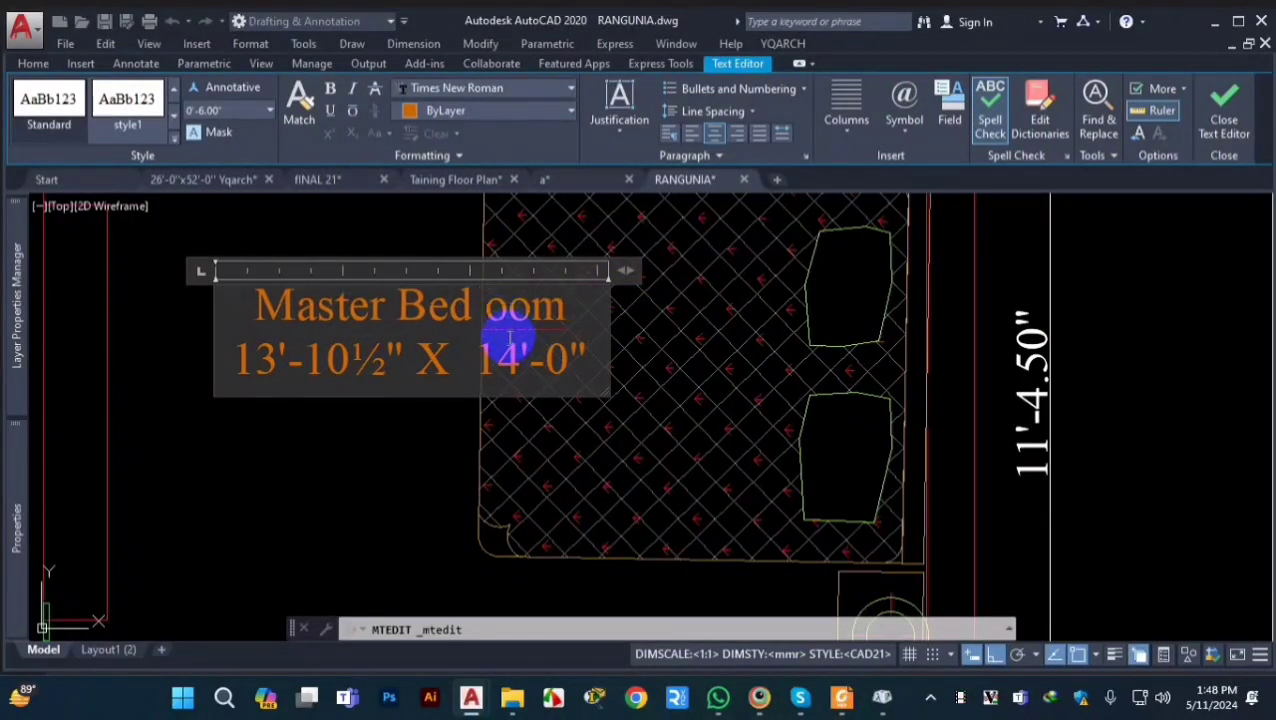
text(r)
key(BackSpace)
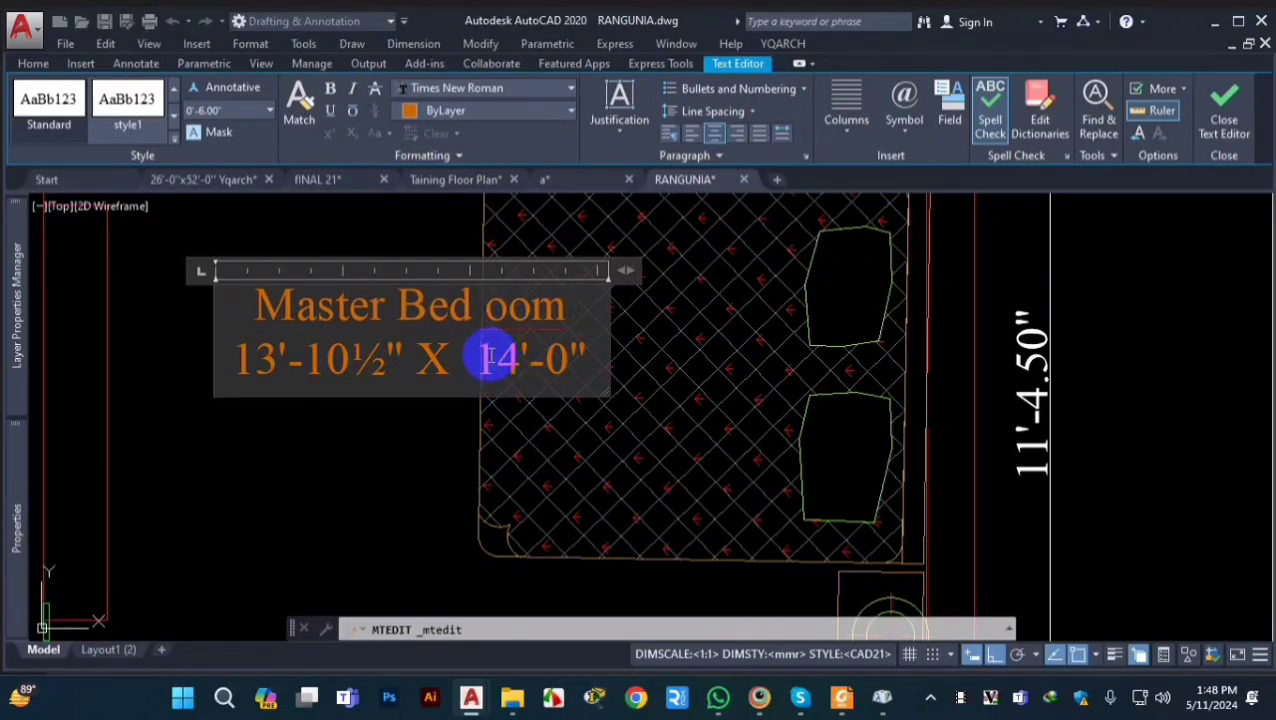
text(R)
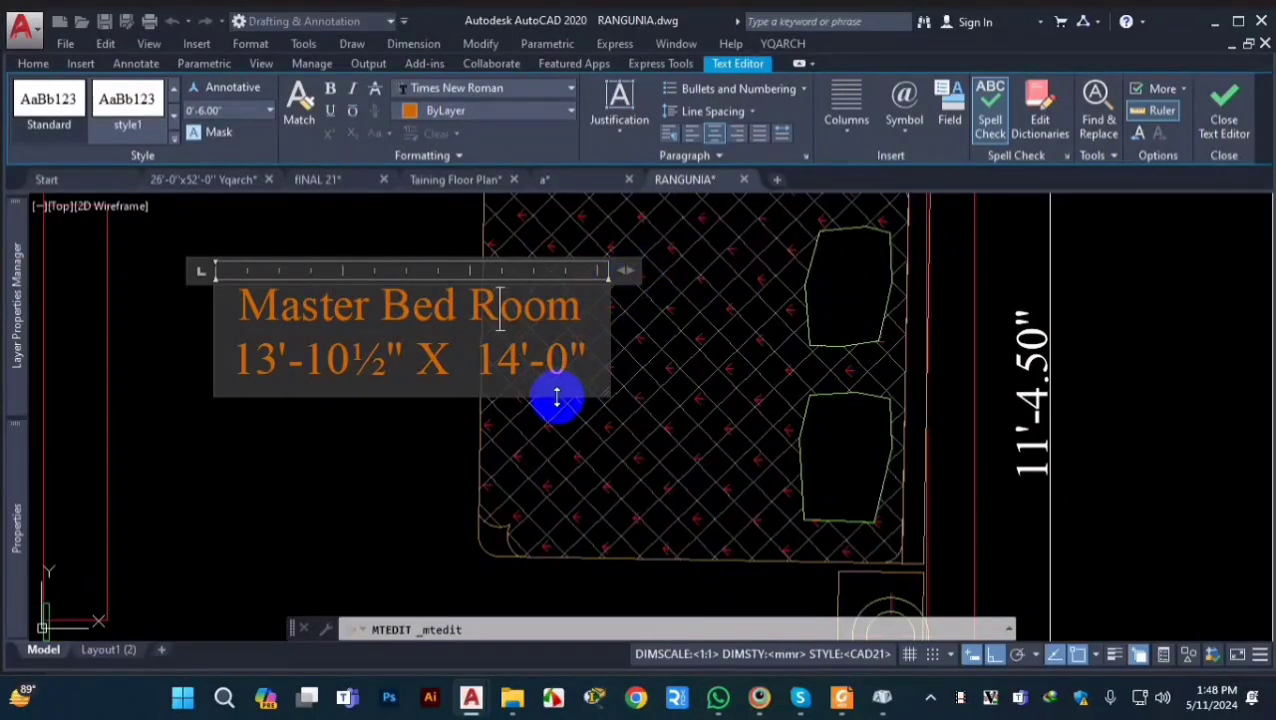
click(1226, 112)
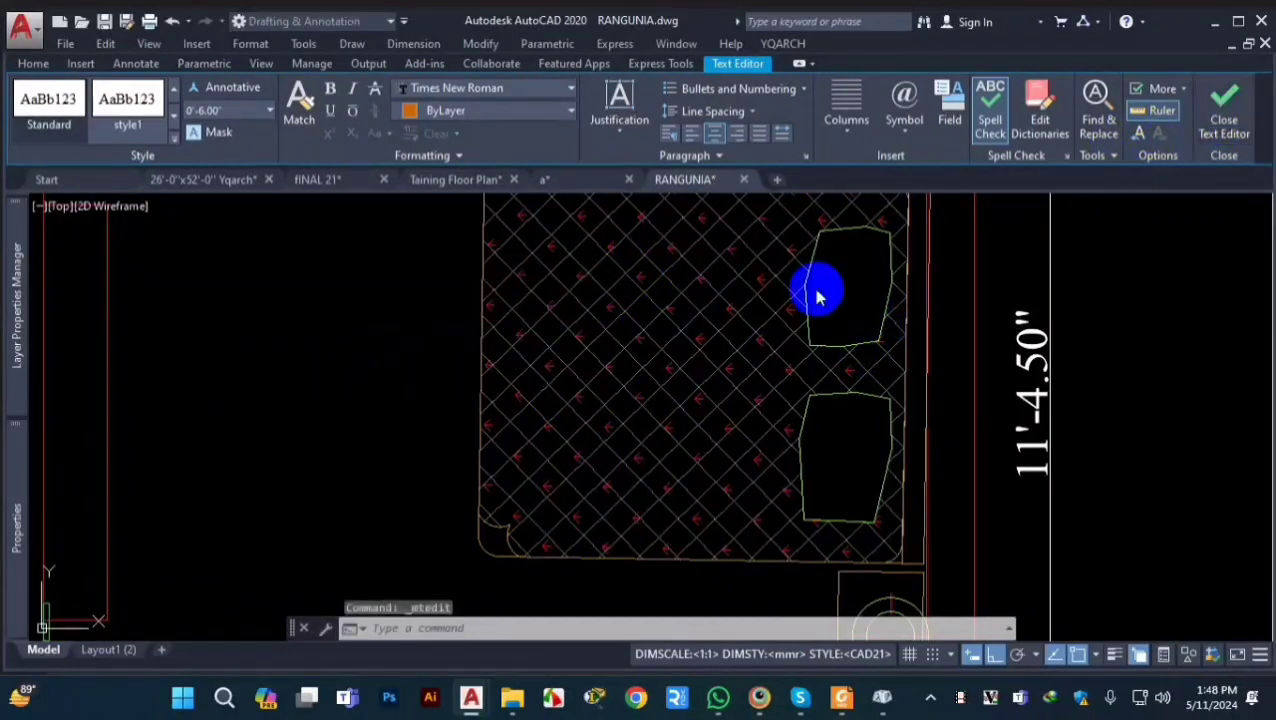
scroll(328, 381, down, 4)
scroll(319, 356, up, 4)
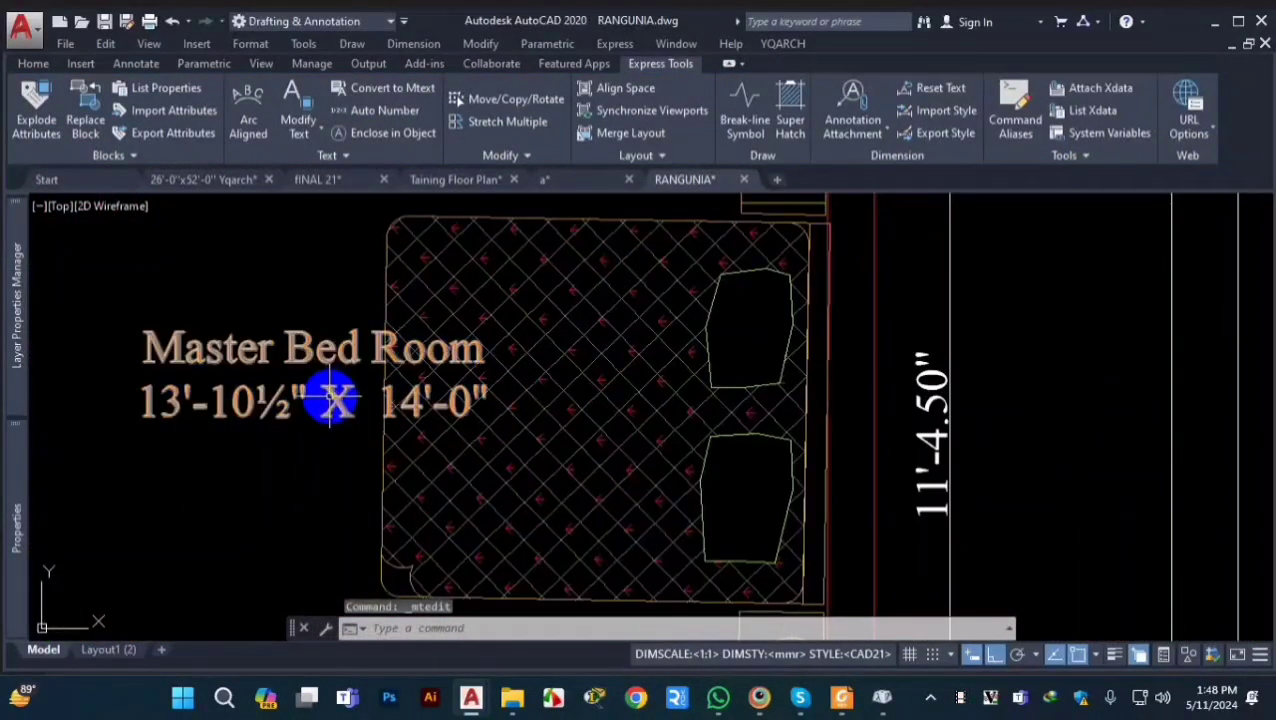